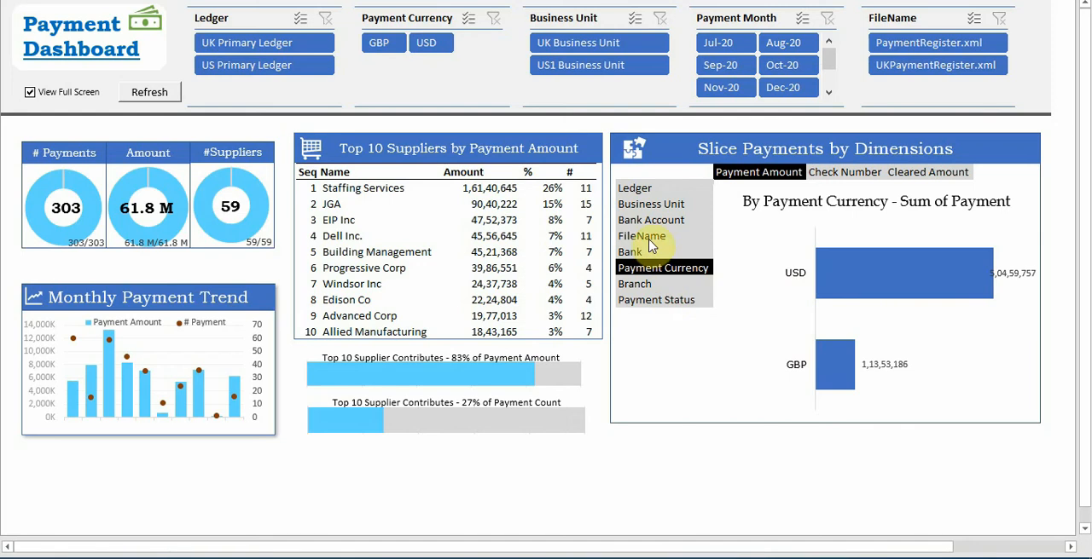
Slice the payment amount chart by Business Unit, Ledger, Bank Account and Payment Currency in turn
click(656, 209)
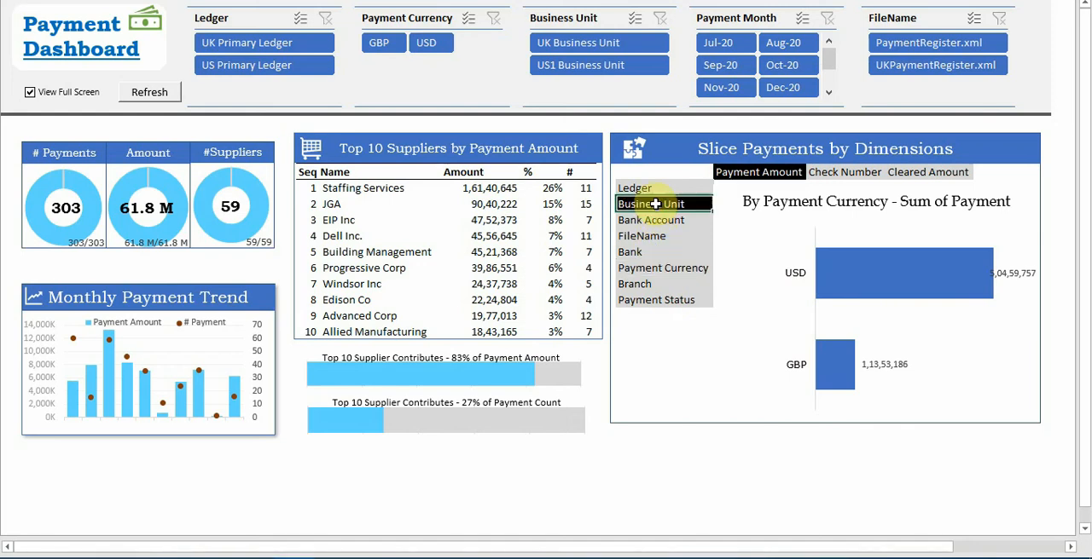
key(Up)
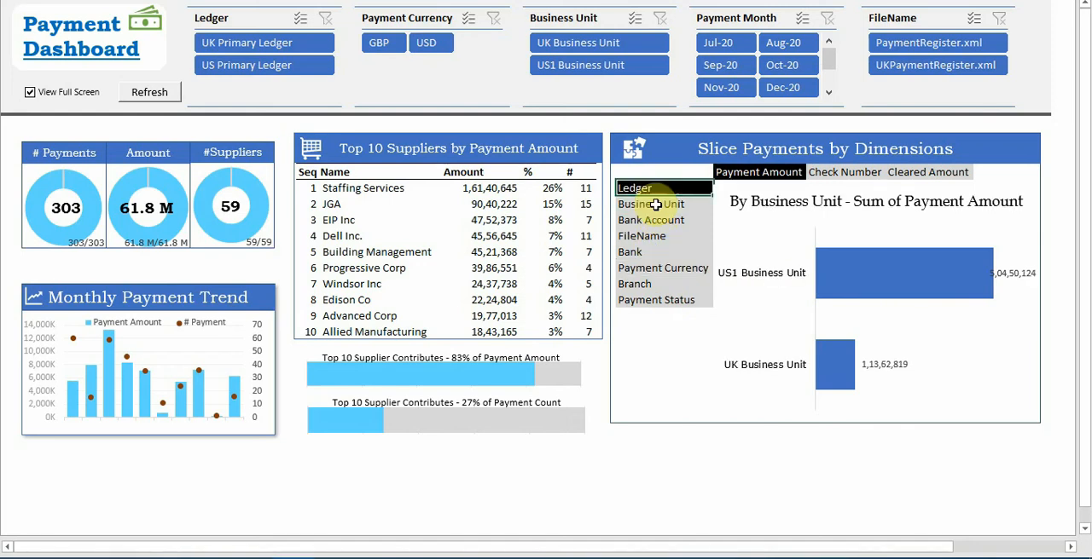
key(Down)
key(Down)
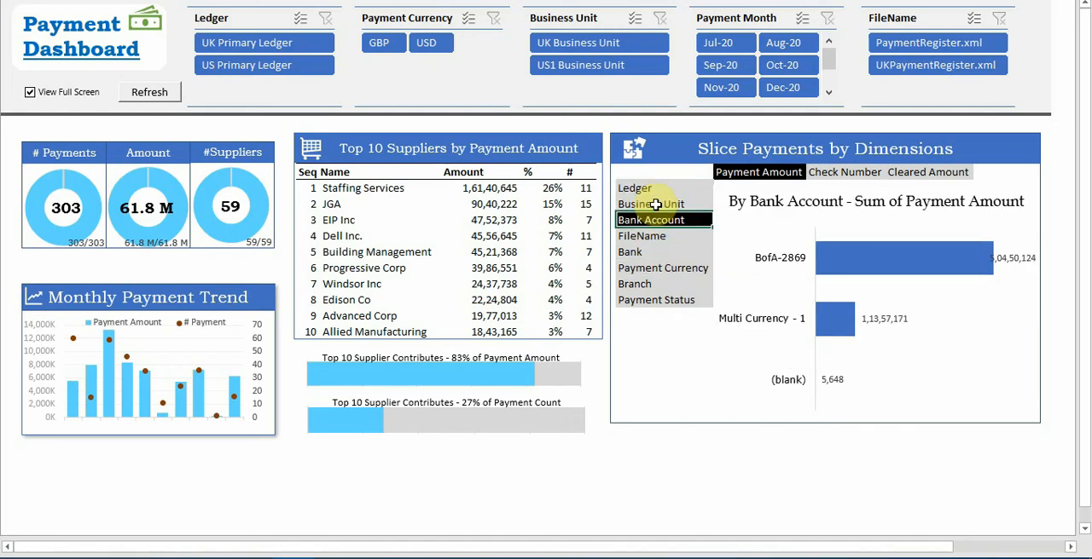
click(663, 270)
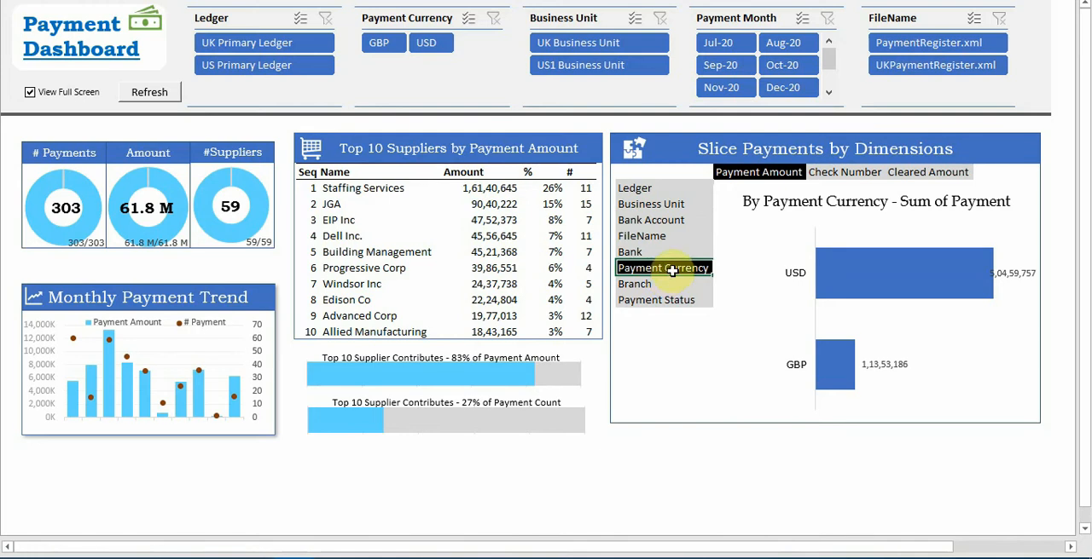
Filter the payments to Oct-20, Dec-20 and Nov-20 one month at a time, and clear the payment month filter
click(782, 65)
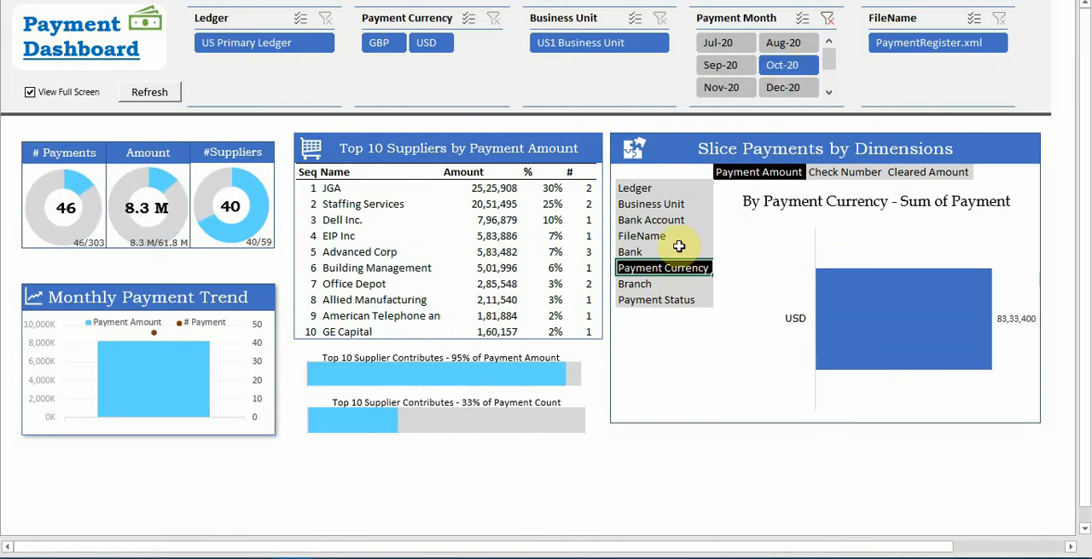
click(783, 94)
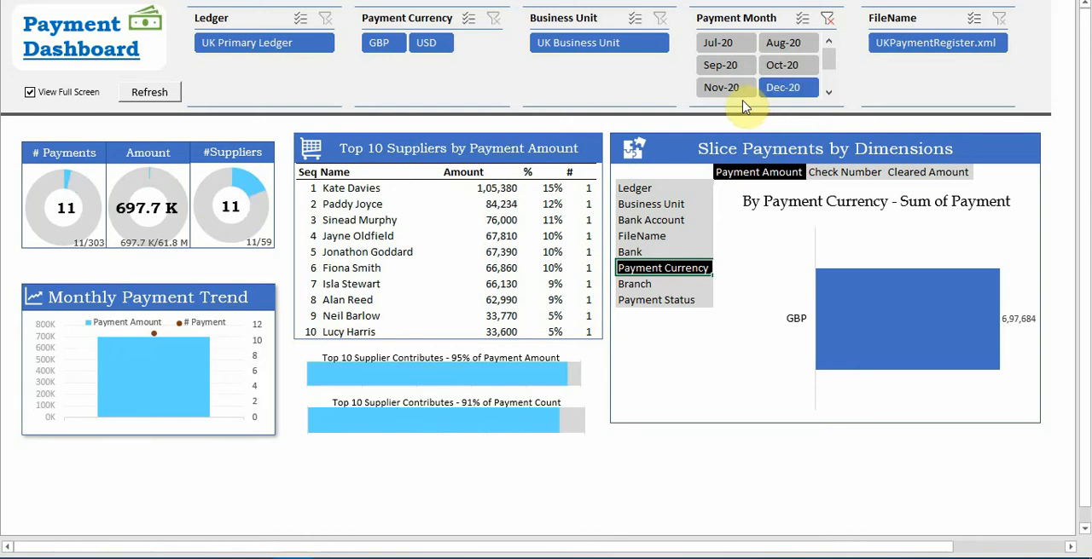
click(740, 88)
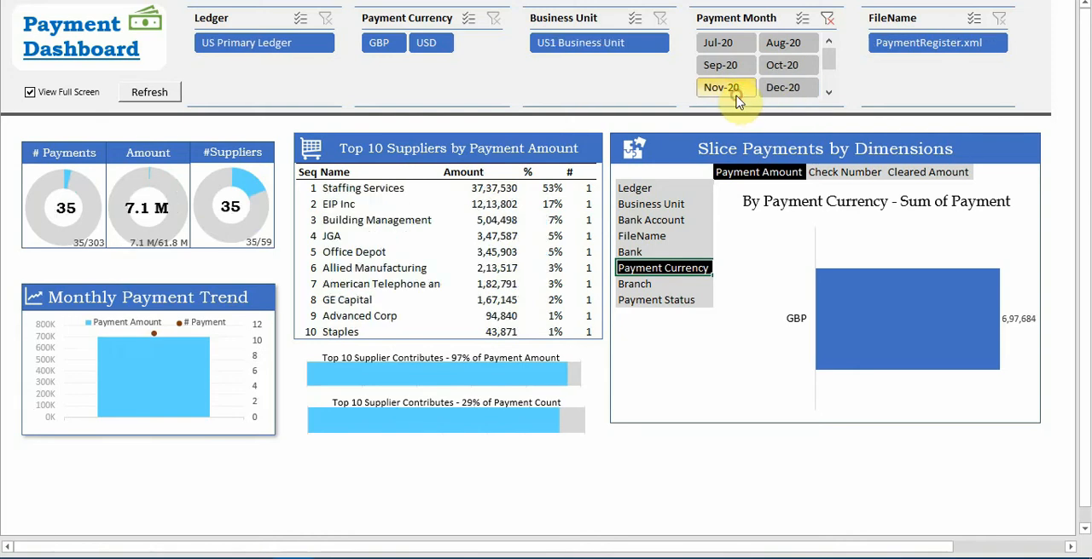
click(829, 19)
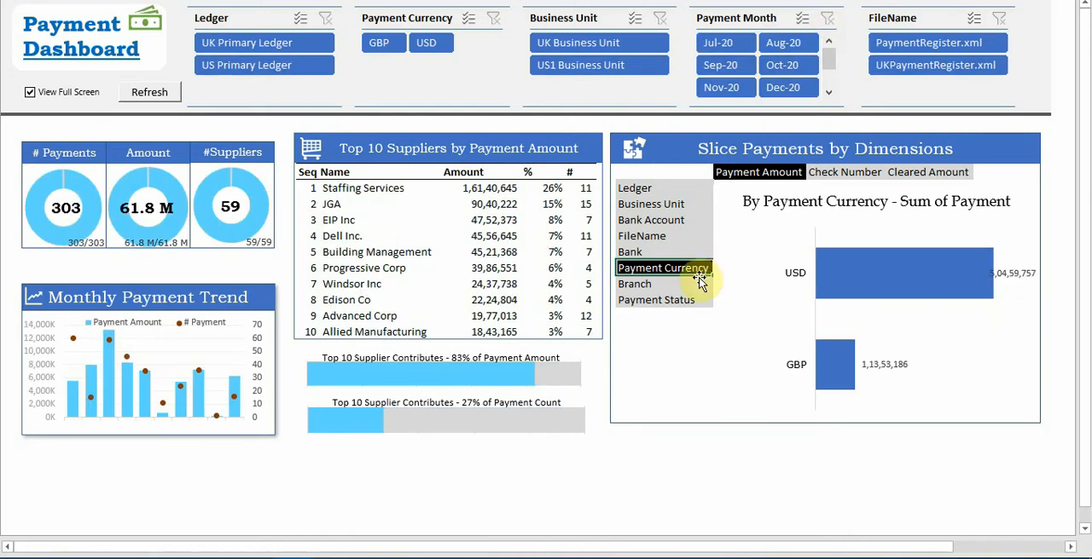
Slice the payment currency chart by Check Number with payments filtered to UK Business Unit, and clear the business unit filter
click(562, 71)
click(586, 42)
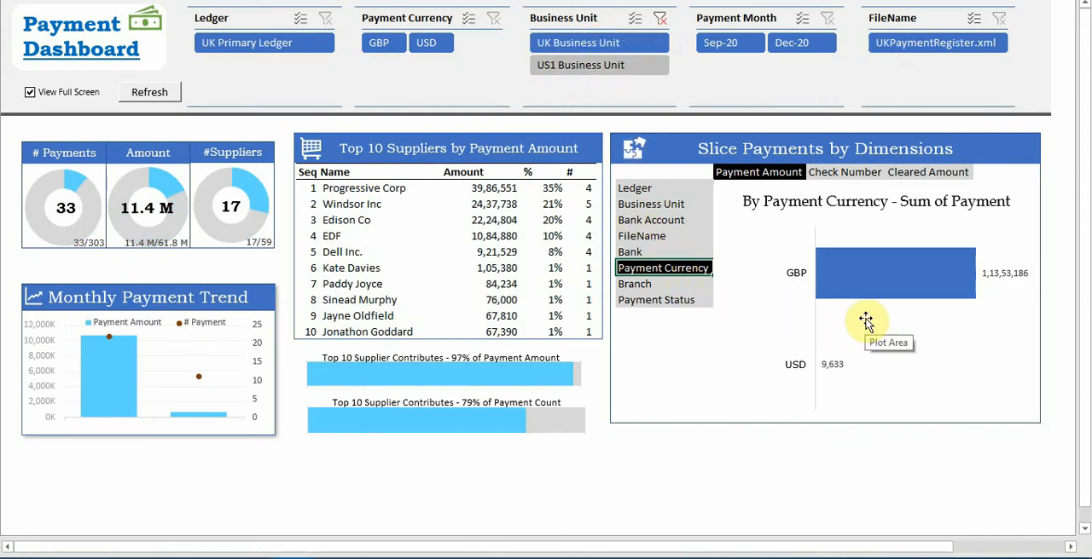
click(863, 173)
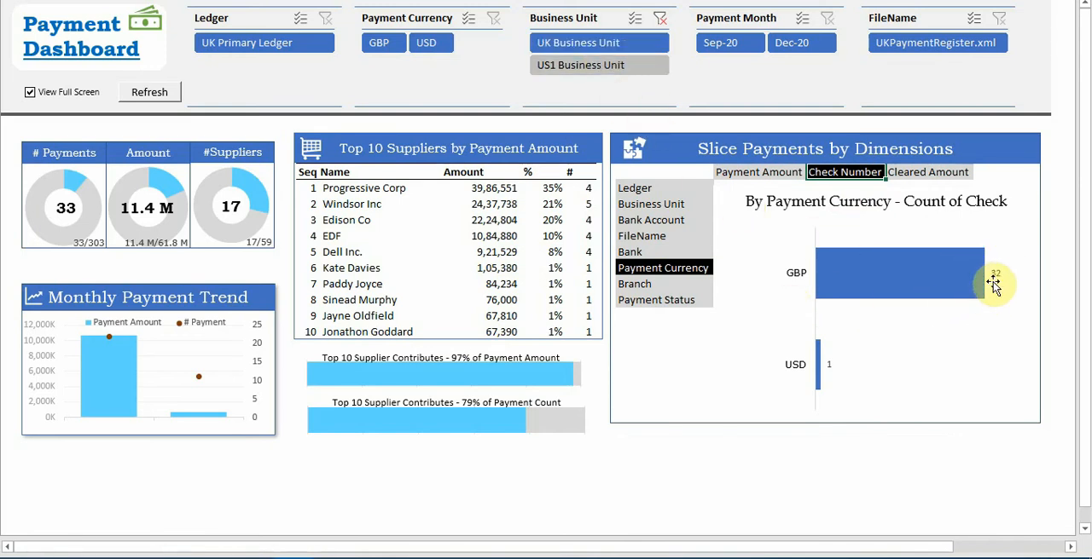
click(662, 20)
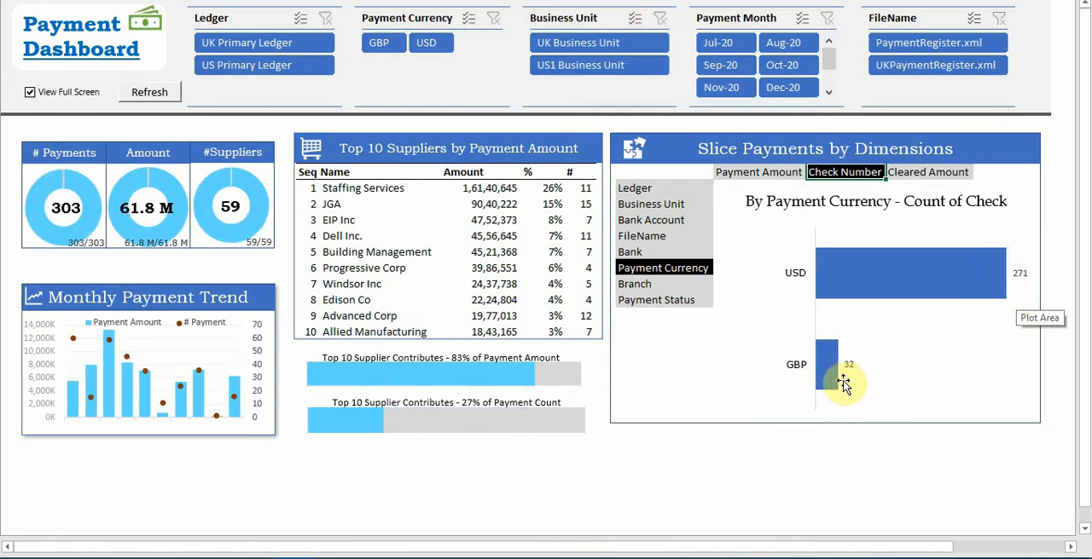
Slice the check number chart by Bank Account, Business Unit and Ledger in turn, and finish on Bank
click(633, 220)
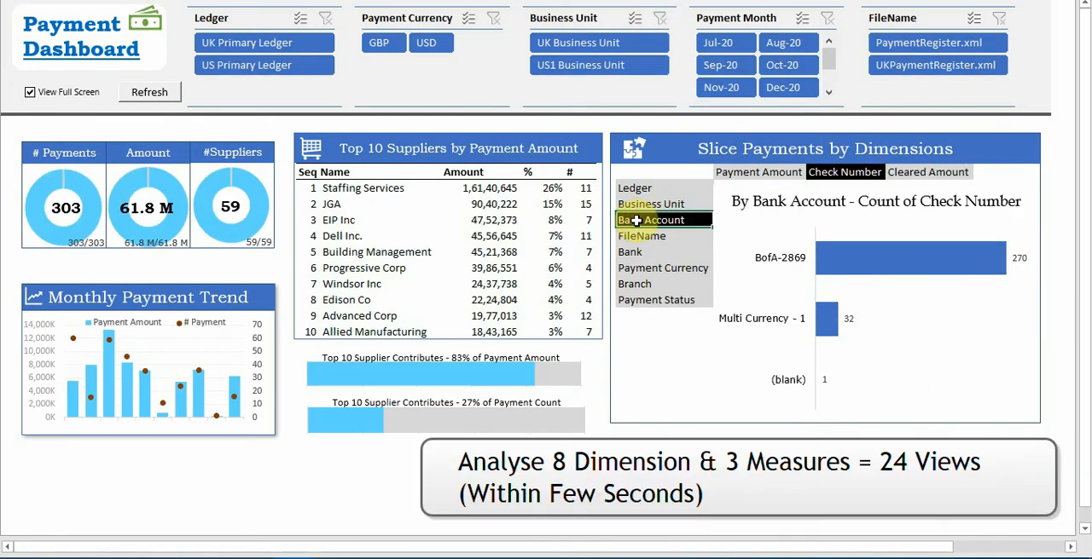
click(640, 204)
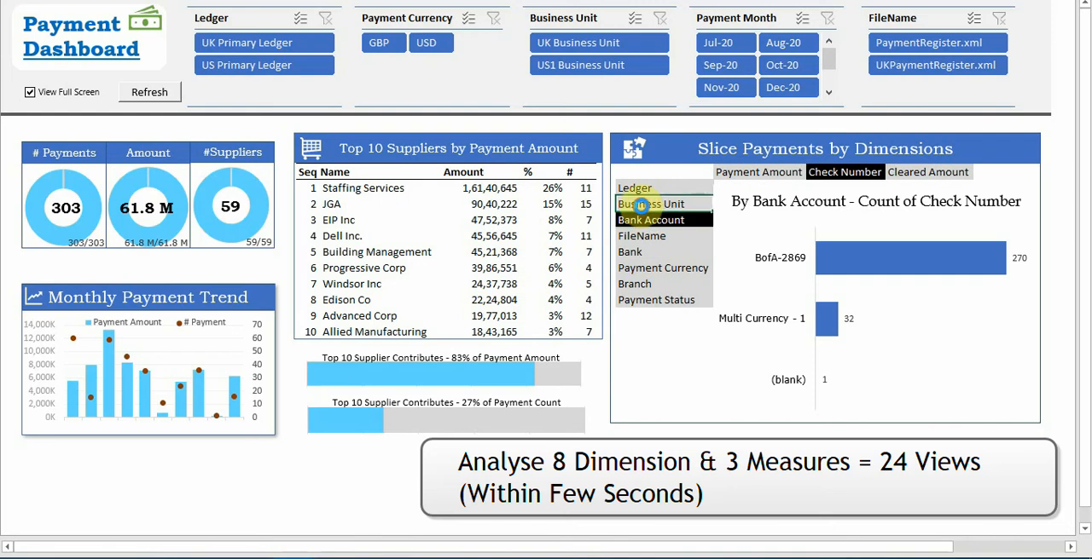
click(644, 188)
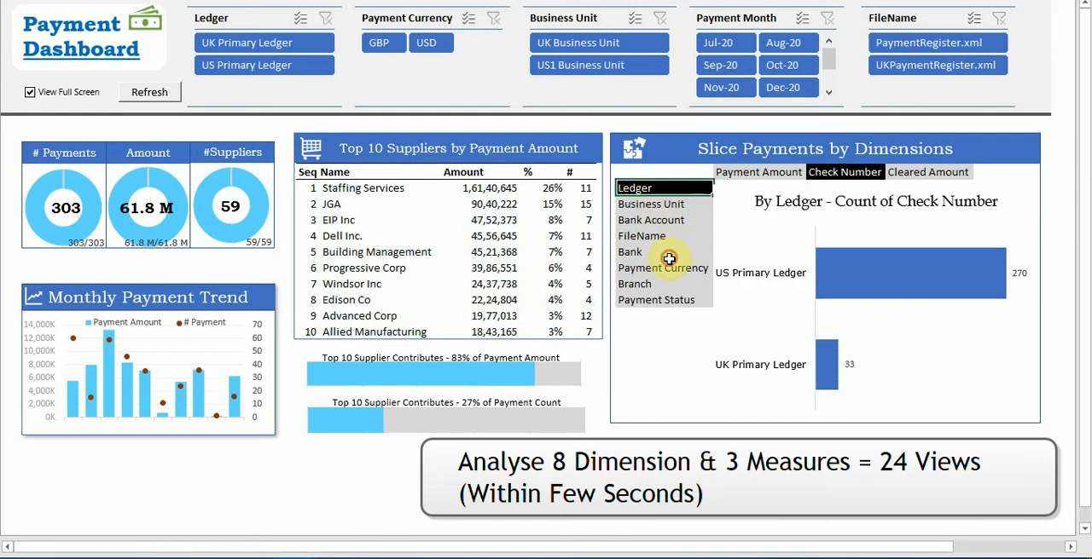
click(669, 256)
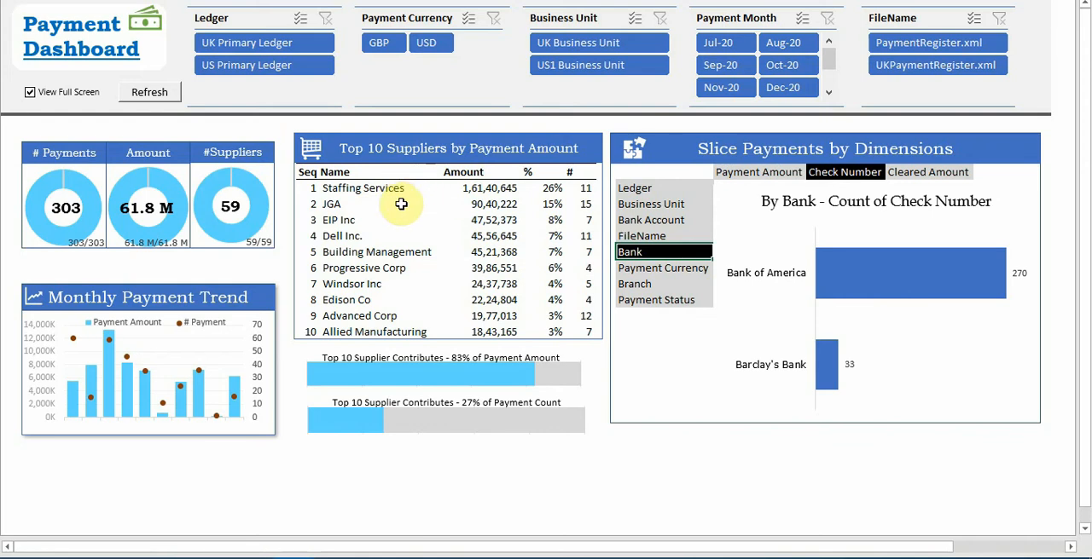
Examine supplier contributions, payment count and monthly trend with payments filtered to USD and to GBP, and clear the currency filter
click(428, 45)
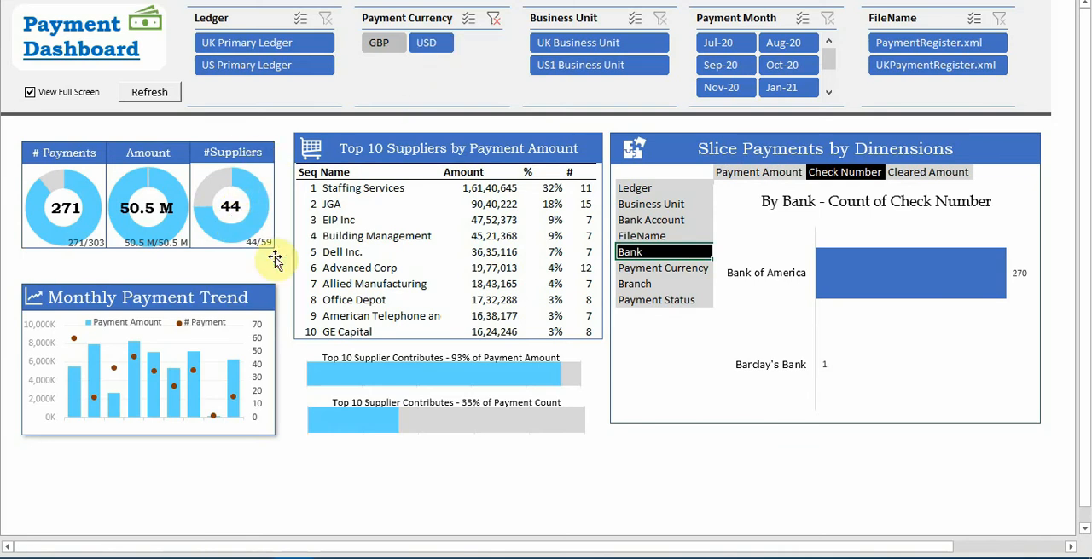
mouse_move(359, 377)
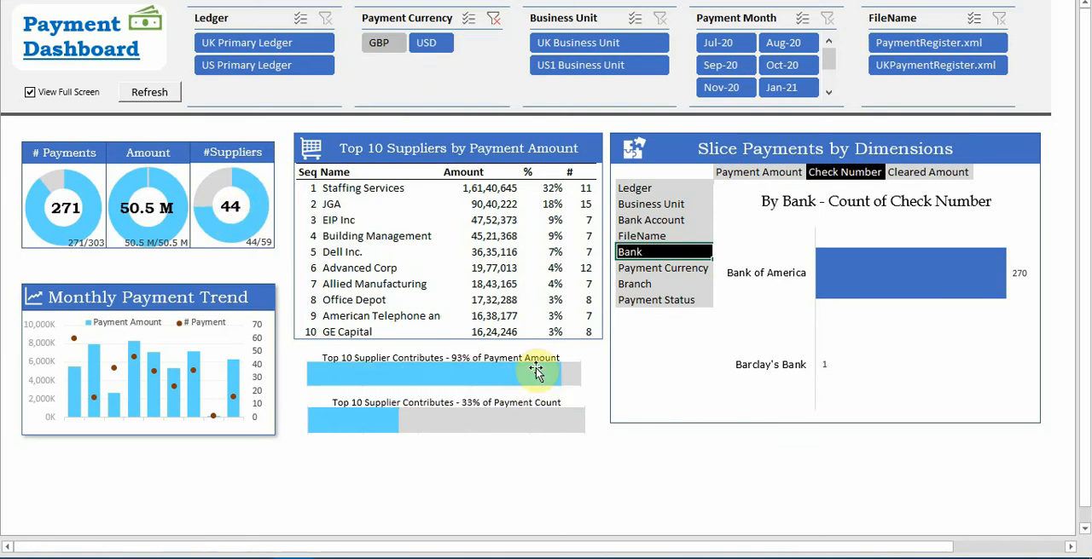
mouse_move(571, 380)
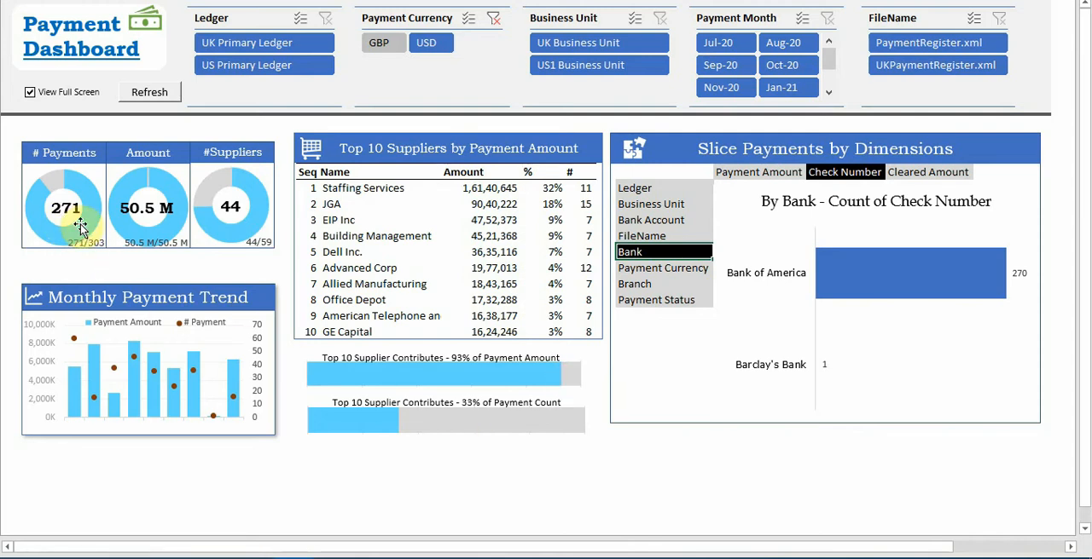
mouse_move(84, 193)
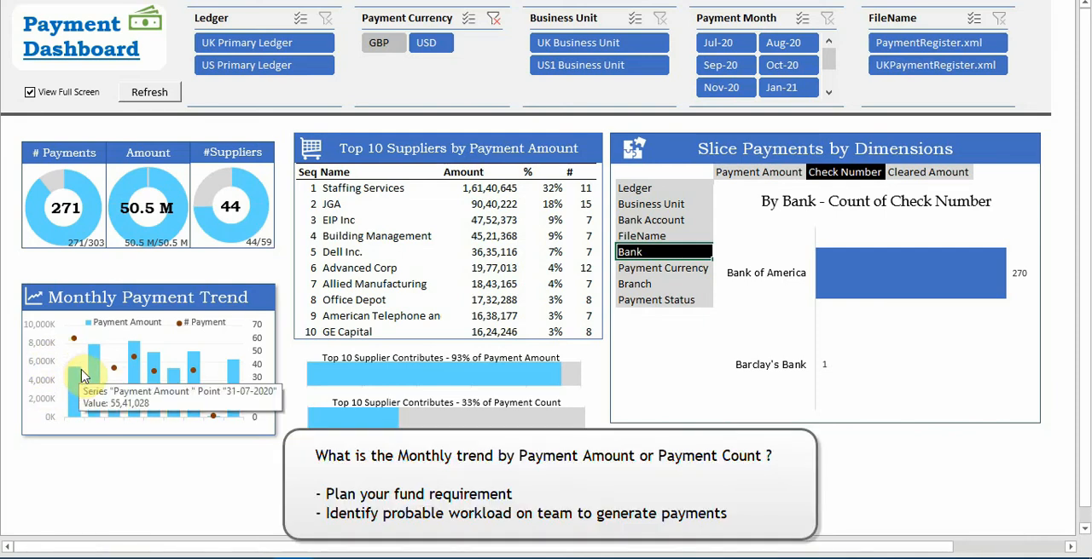
mouse_move(92, 376)
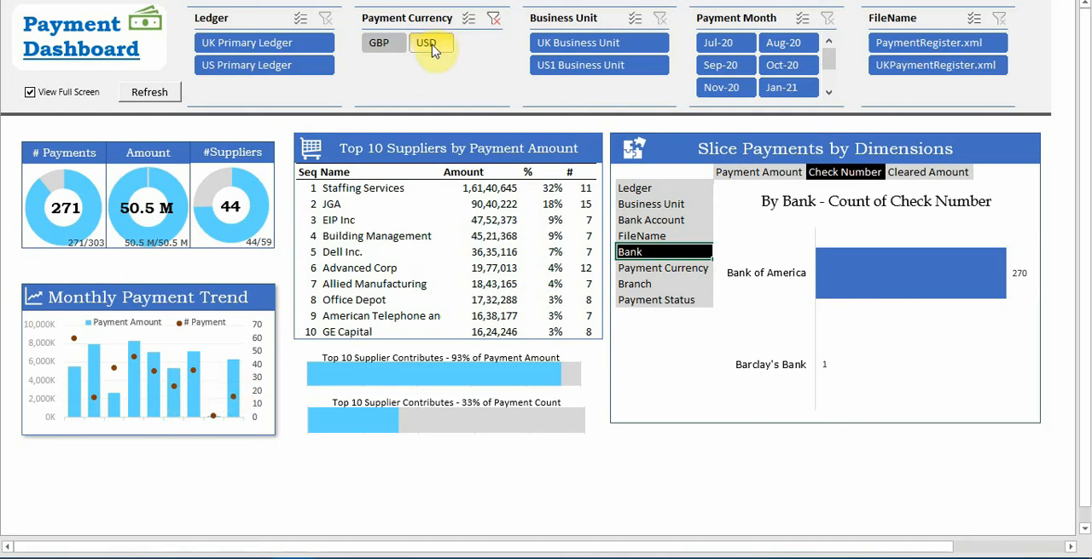
click(381, 49)
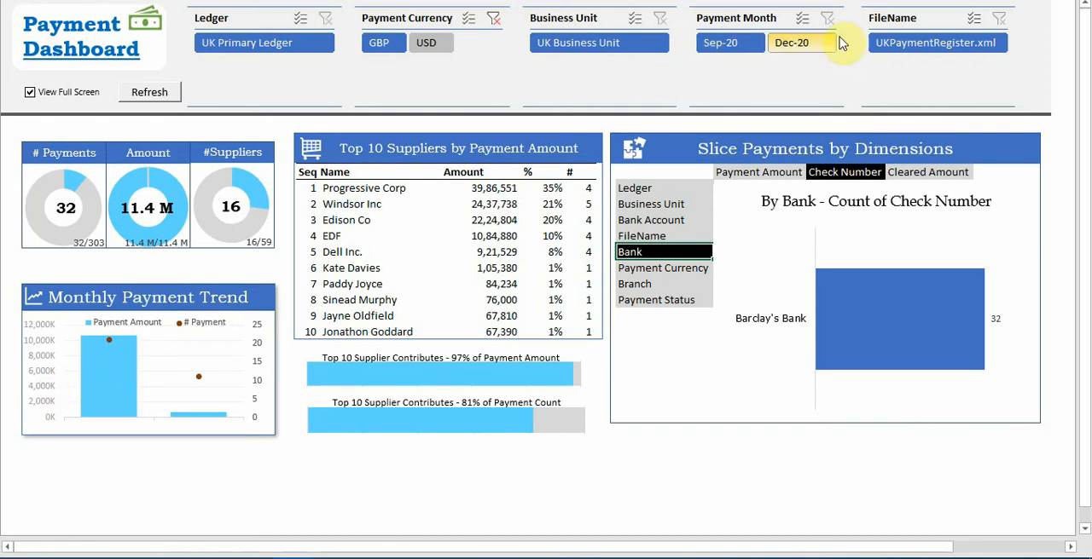
click(491, 26)
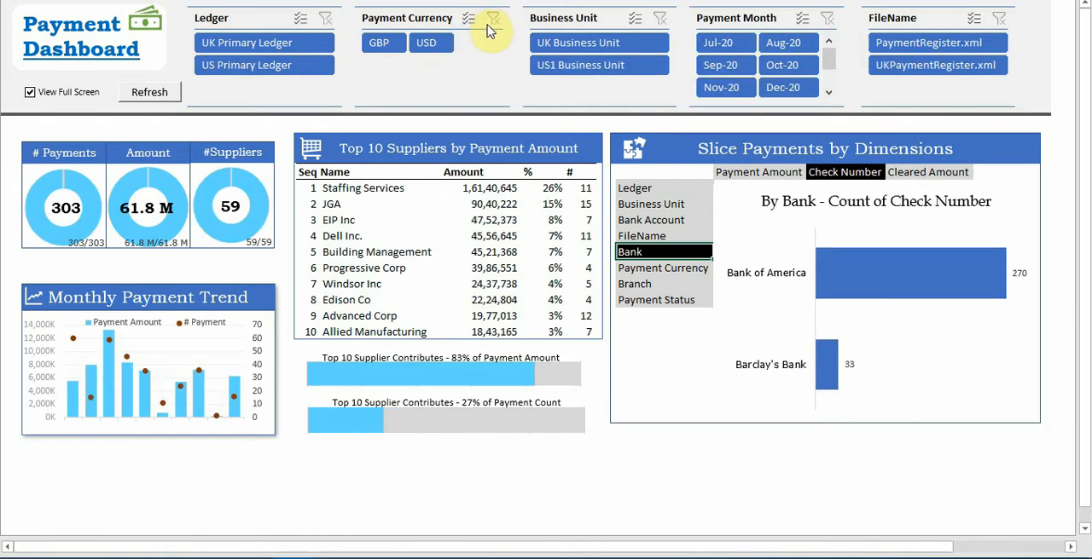
Filter the payments to US Primary Ledger and USD, and examine the payment, amount and supplier donut charts
click(260, 68)
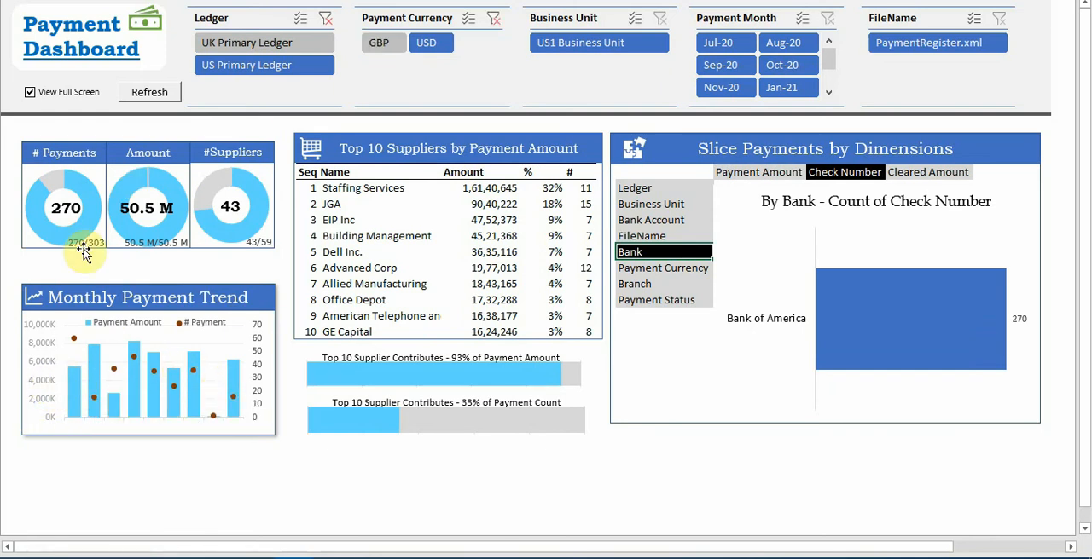
mouse_move(76, 232)
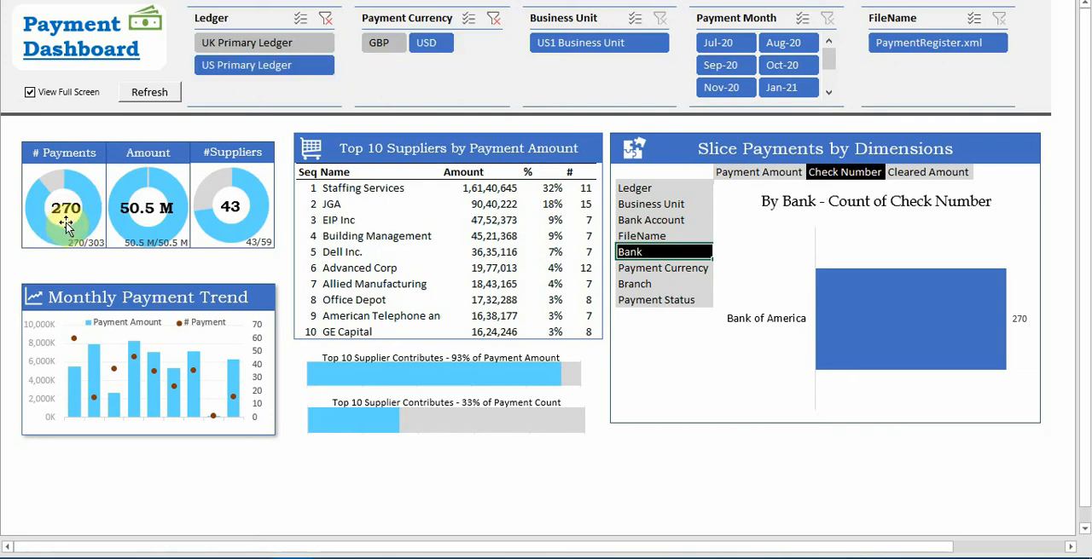
click(76, 267)
mouse_move(89, 213)
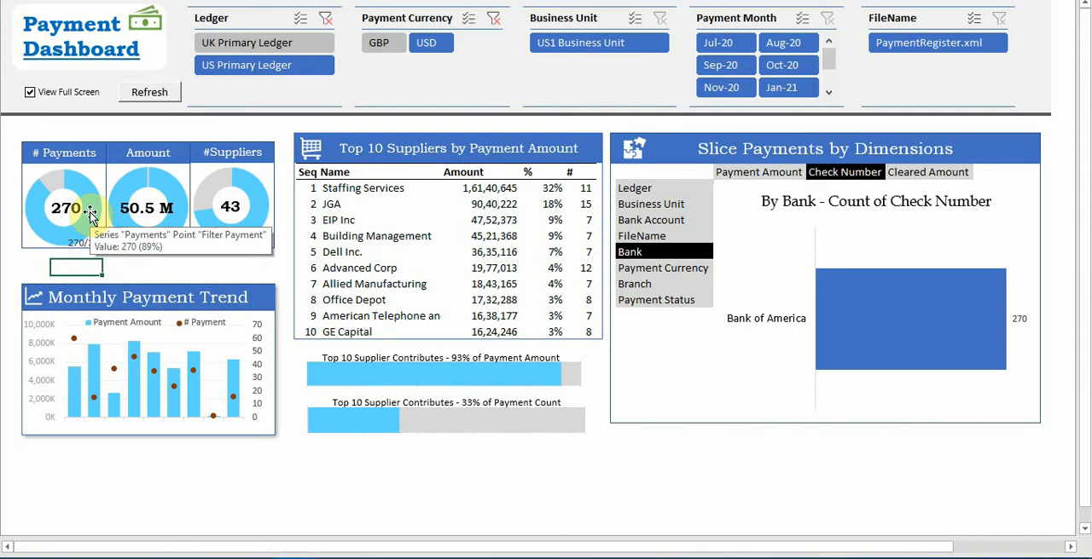
mouse_move(203, 235)
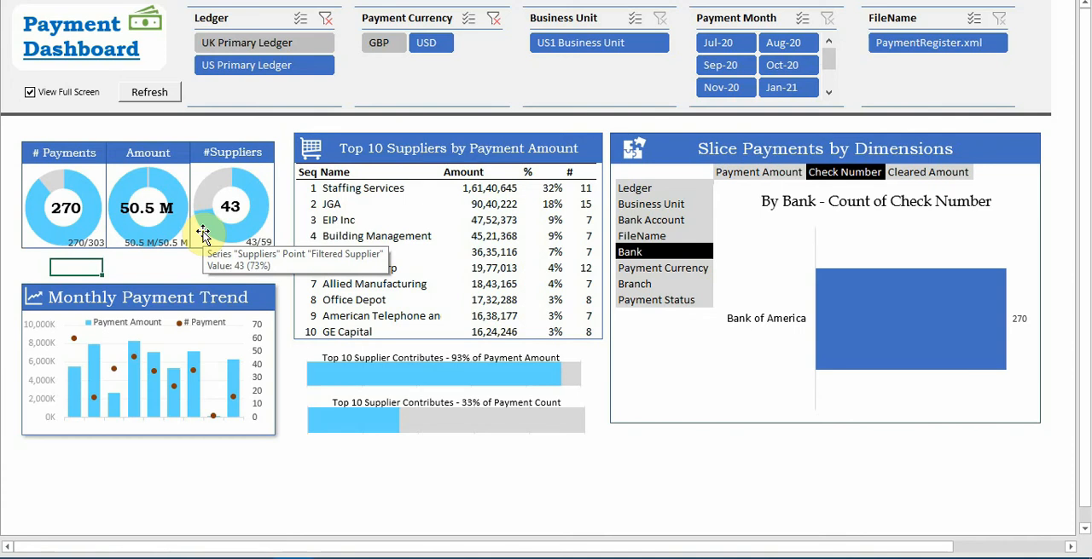
Filter the payments to Oct-20 together with Sep-20 and Nov-20 using multi-select, and examine the payment count and amount donuts
click(784, 63)
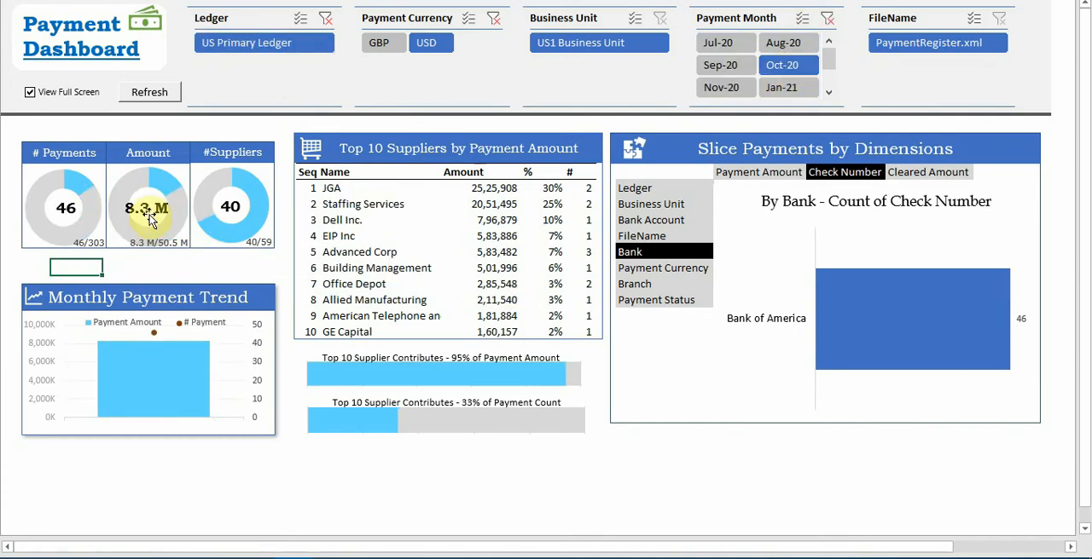
mouse_move(74, 186)
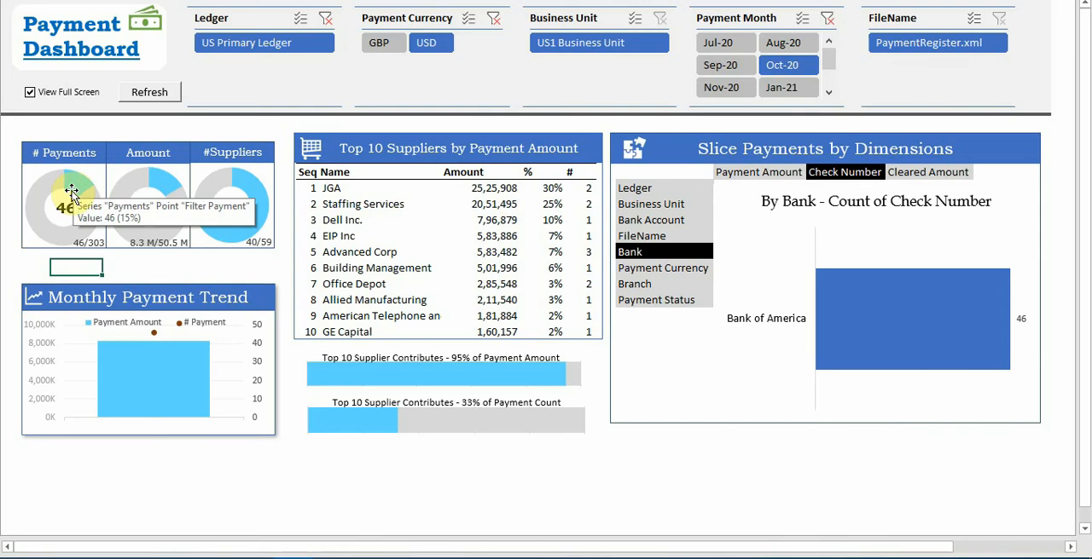
click(801, 14)
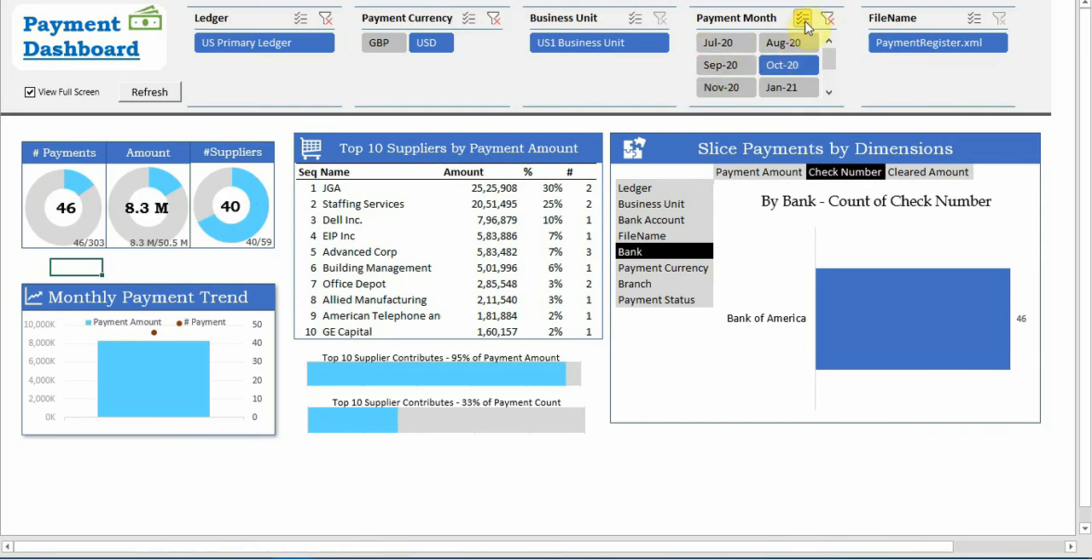
click(725, 66)
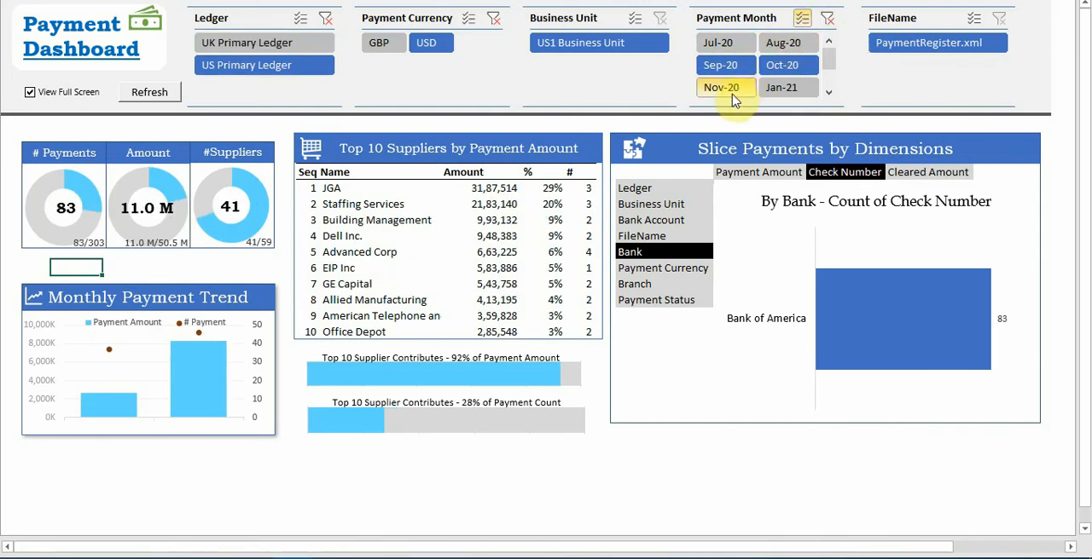
click(733, 88)
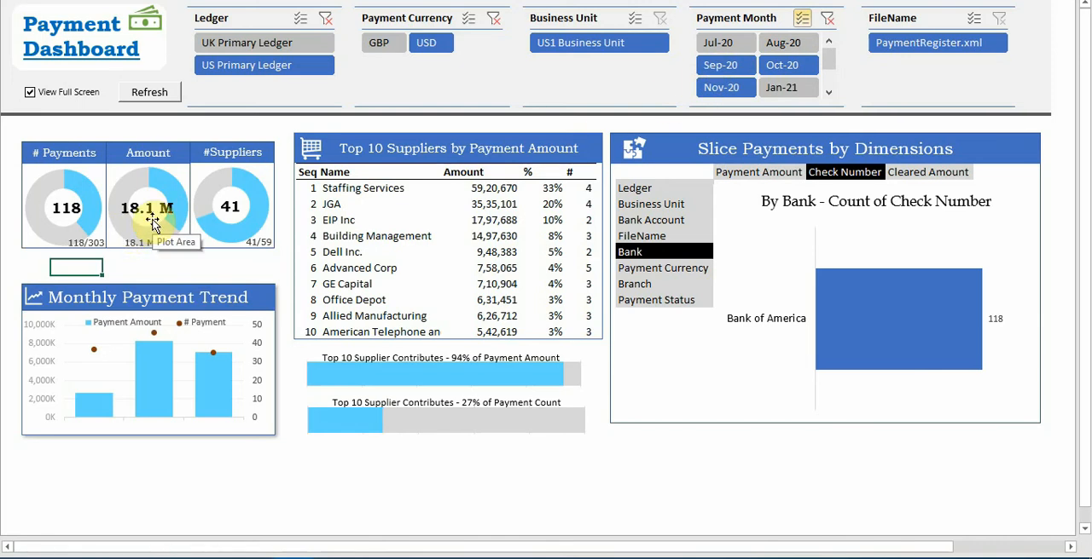
mouse_move(174, 199)
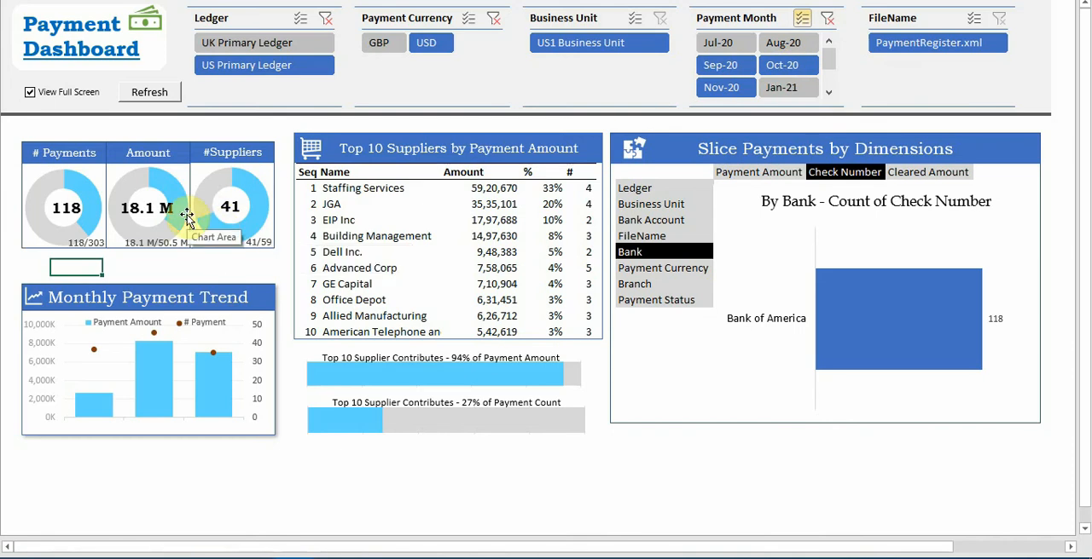
mouse_move(179, 213)
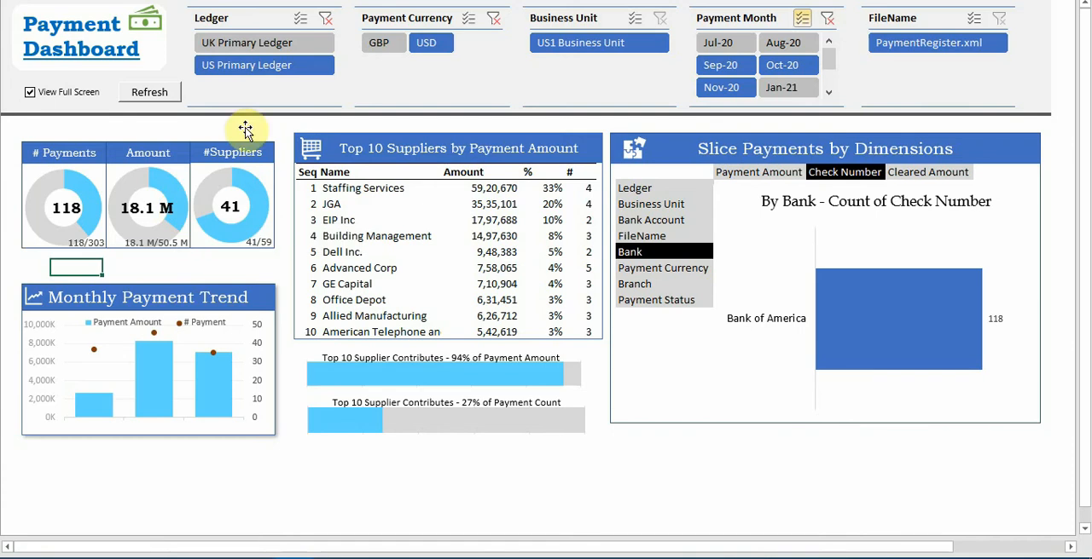
Clear the ledger and payment currency filters
click(325, 19)
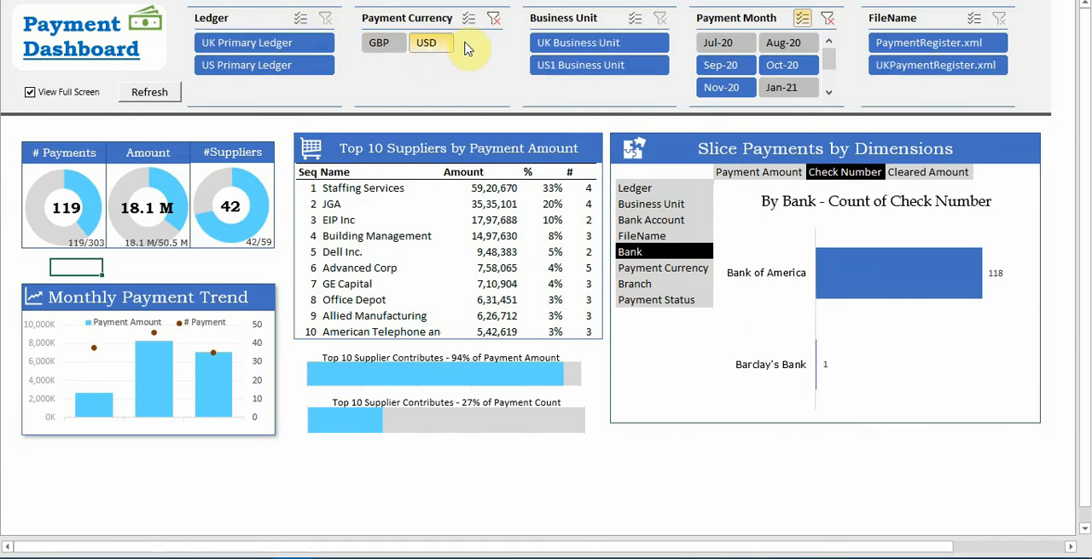
click(492, 18)
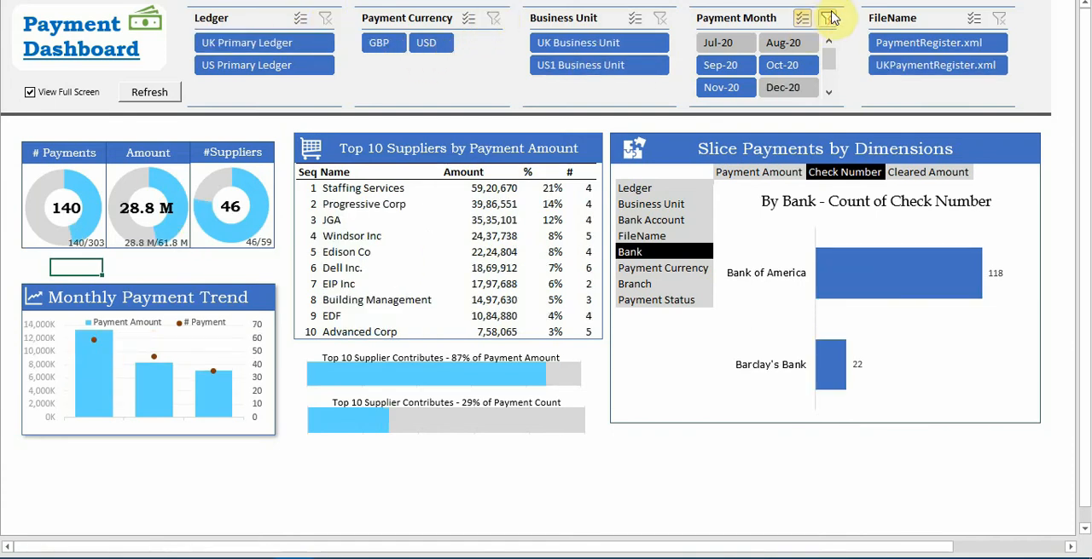
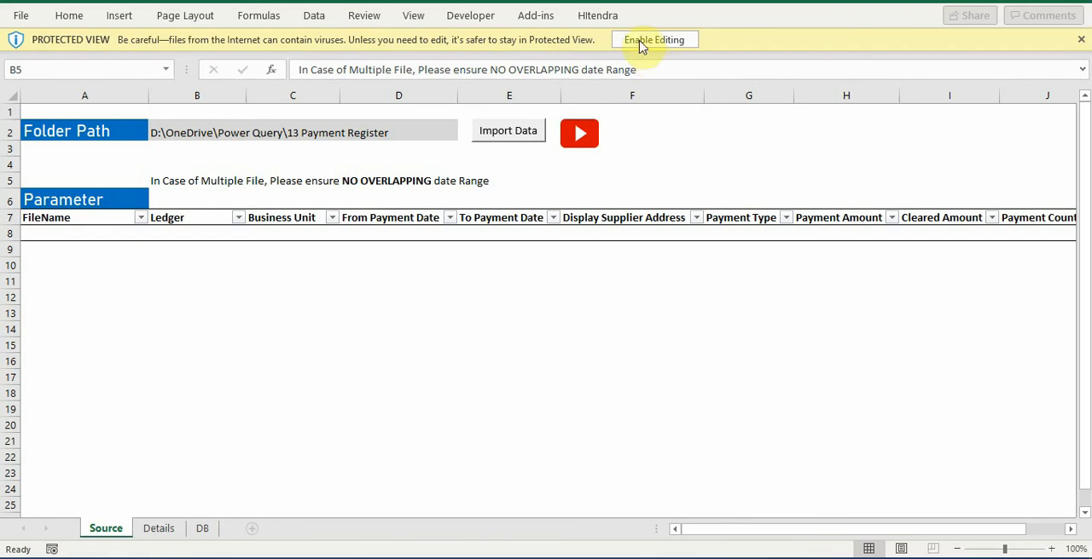
Enable editing and the external data connections in the protected payment workbook
click(640, 44)
click(642, 41)
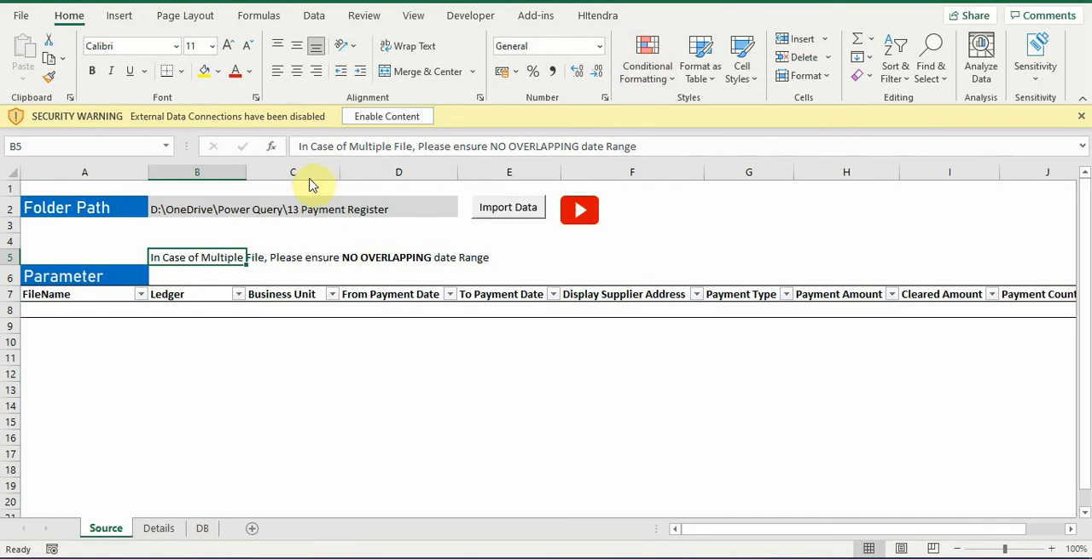
click(386, 122)
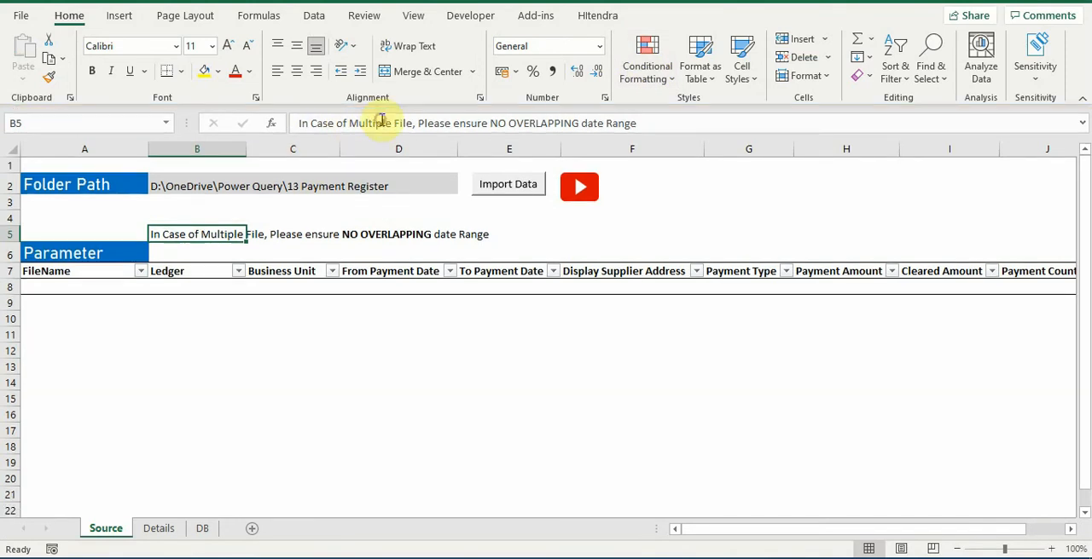
Look over the Source parameter table, the Details sheet and the DB dashboard before importing data
click(74, 287)
click(158, 531)
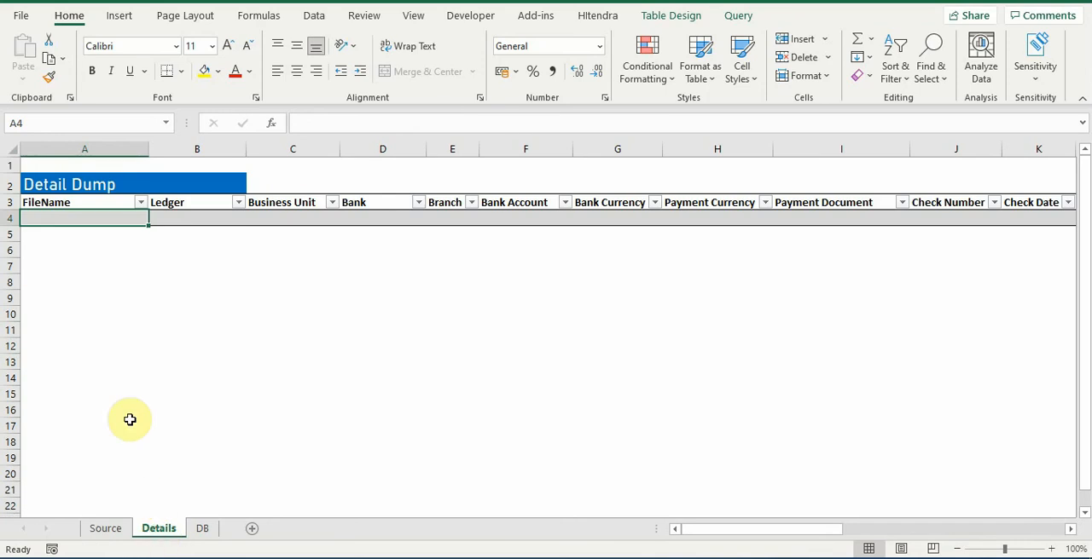
click(202, 529)
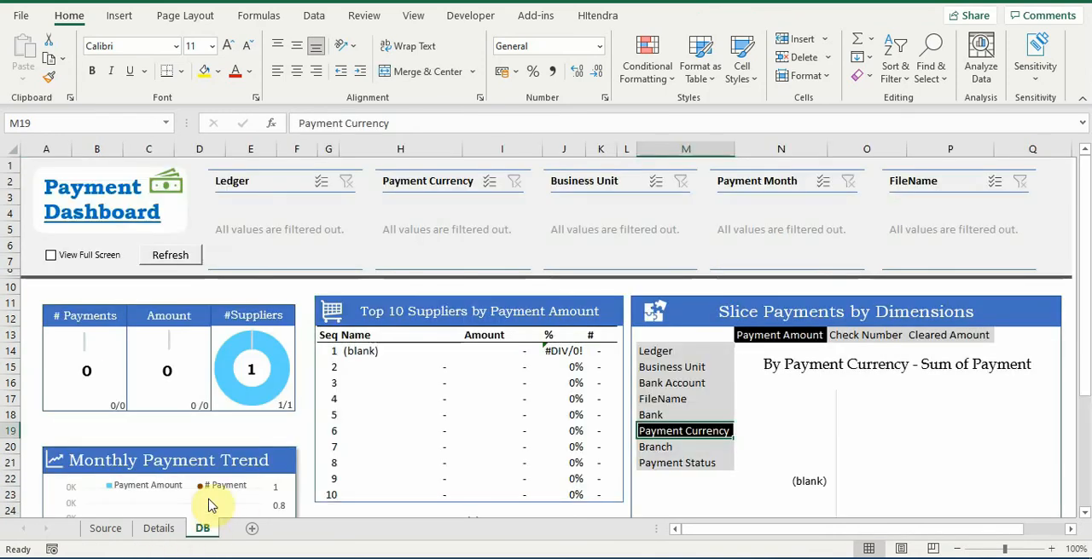
click(101, 529)
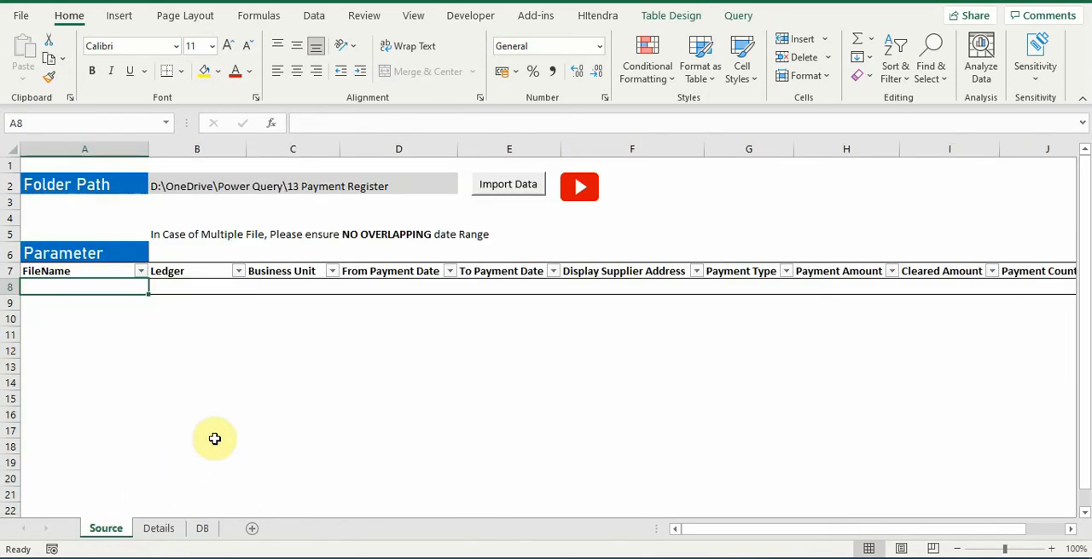
Import the payment register files from D:\OneDrive\Power Query\13 Payment Register and review the loaded parameter rows on the Source sheet
click(164, 186)
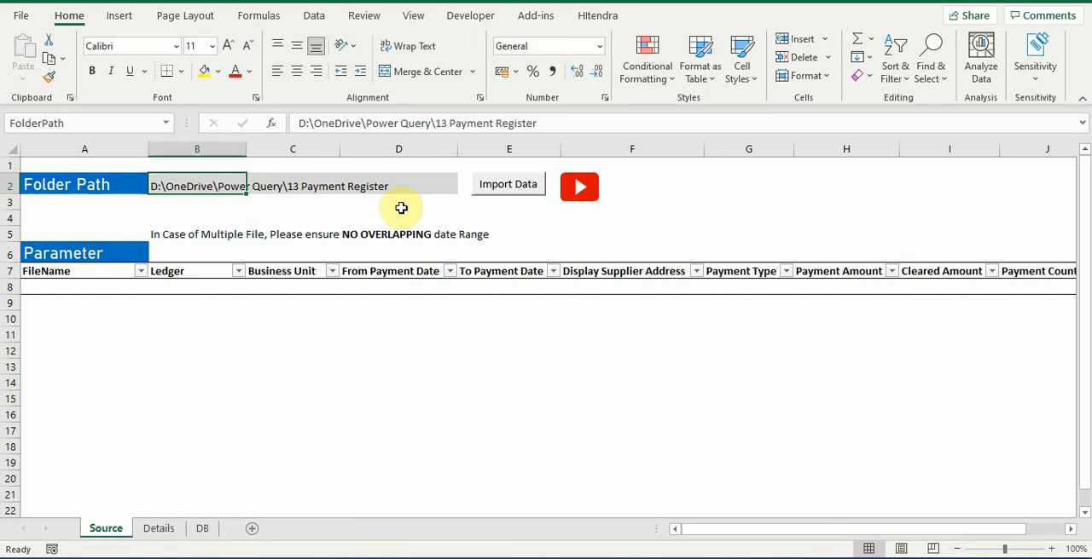
click(507, 189)
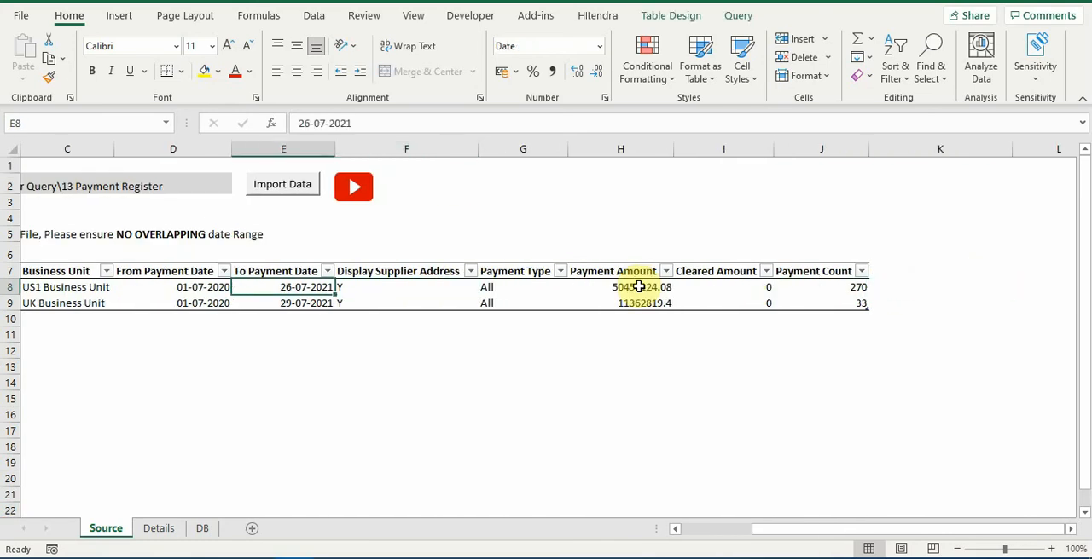
key(Left)
key(Left)
key(Left)
key(Left)
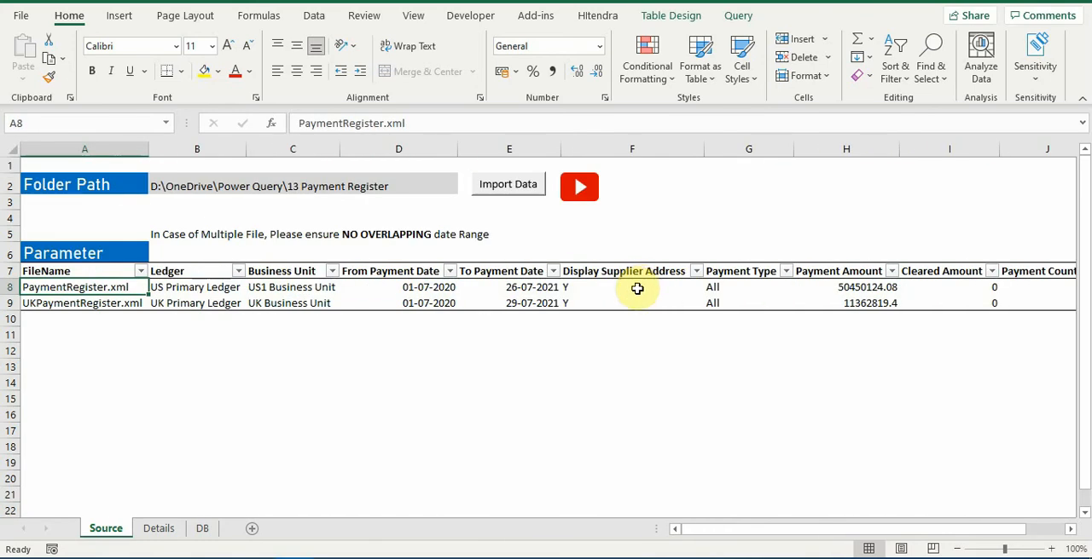
Examine the imported payment lines on the Details sheet, from the FileName column through to Payment Month
click(158, 532)
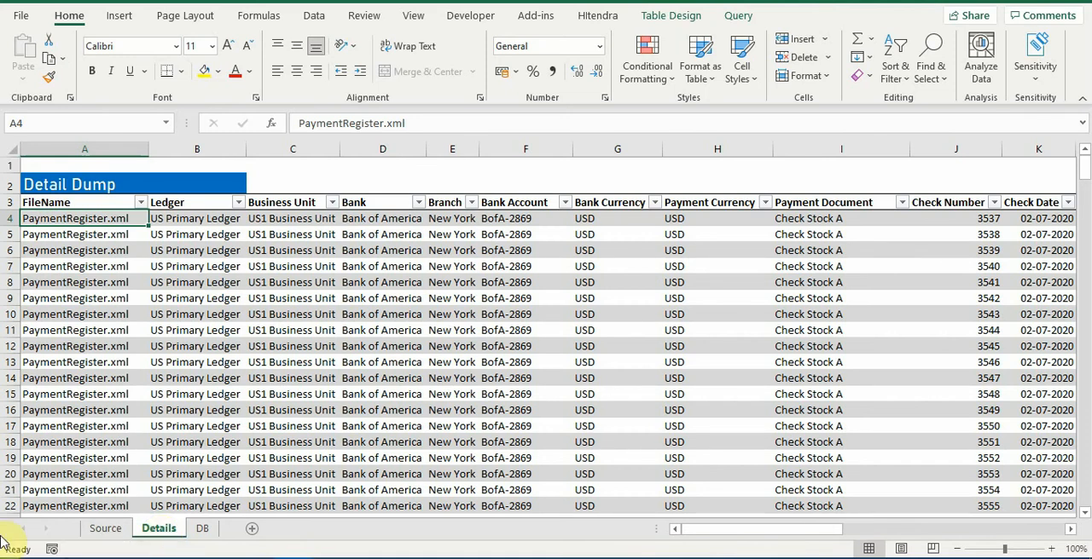
key(Right)
key(Right)
key(Right)
key(Right)
key(Right)
key(Right)
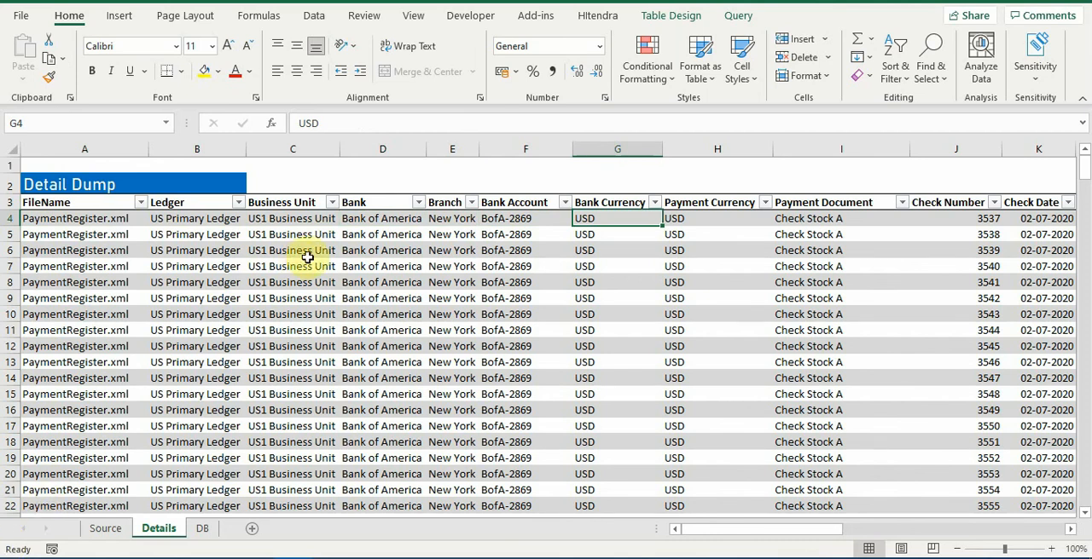
key(ctrl+End)
key(ctrl+Up)
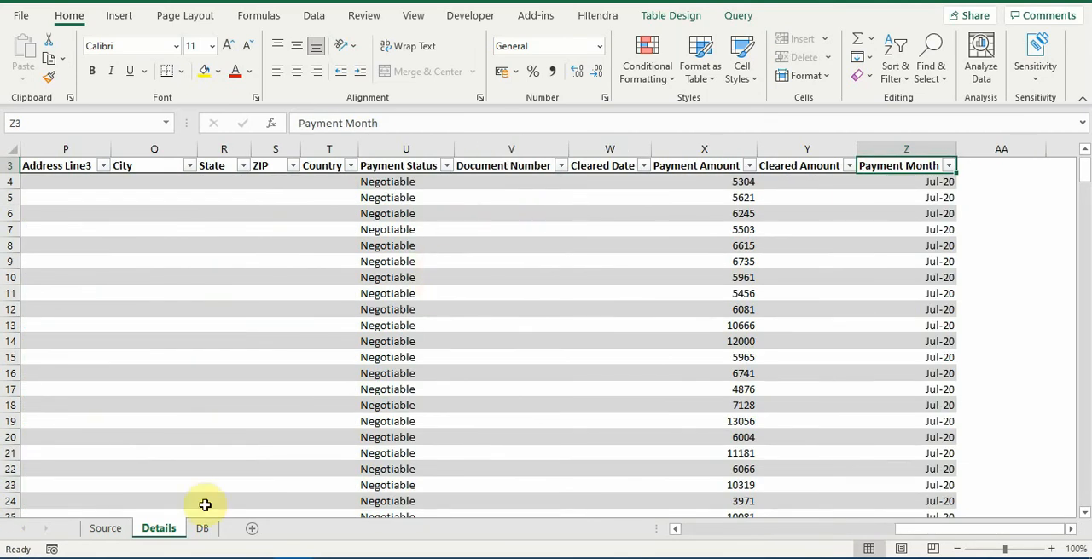
Check the business units listed on the Source sheet against the Business Unit filter values on the Details sheet, leaving the filter unapplied
click(106, 532)
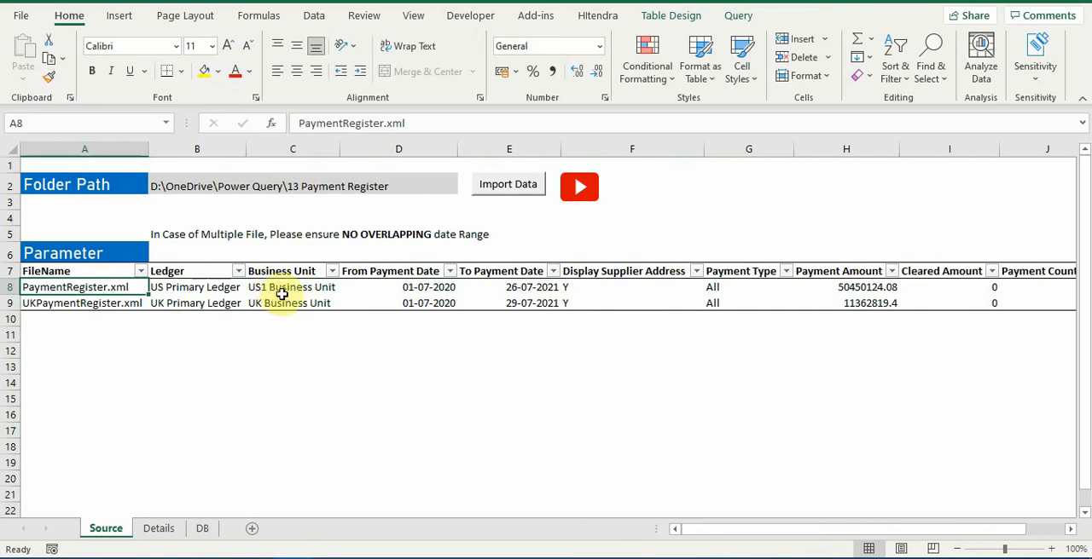
click(158, 528)
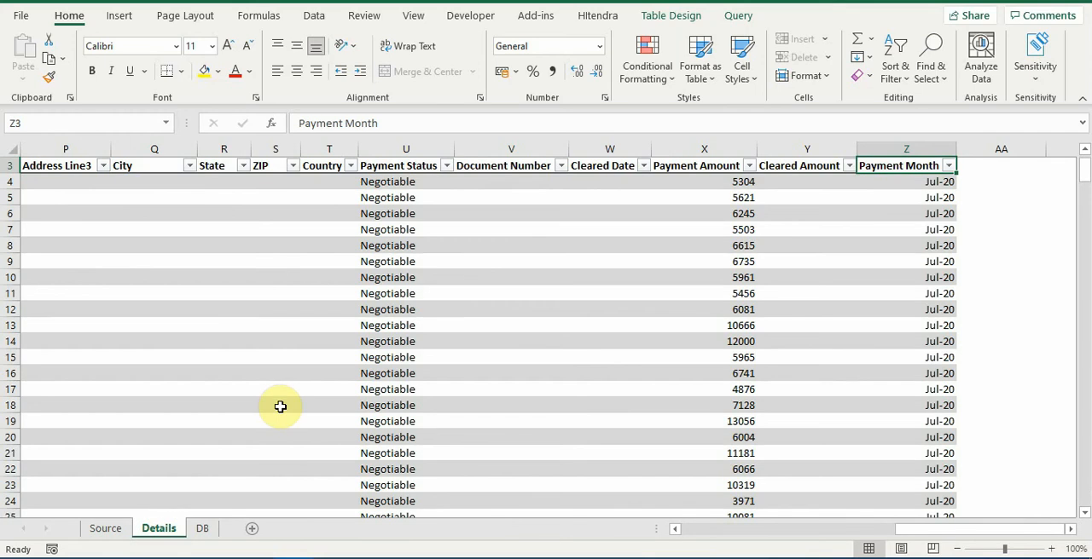
key(ctrl+Left)
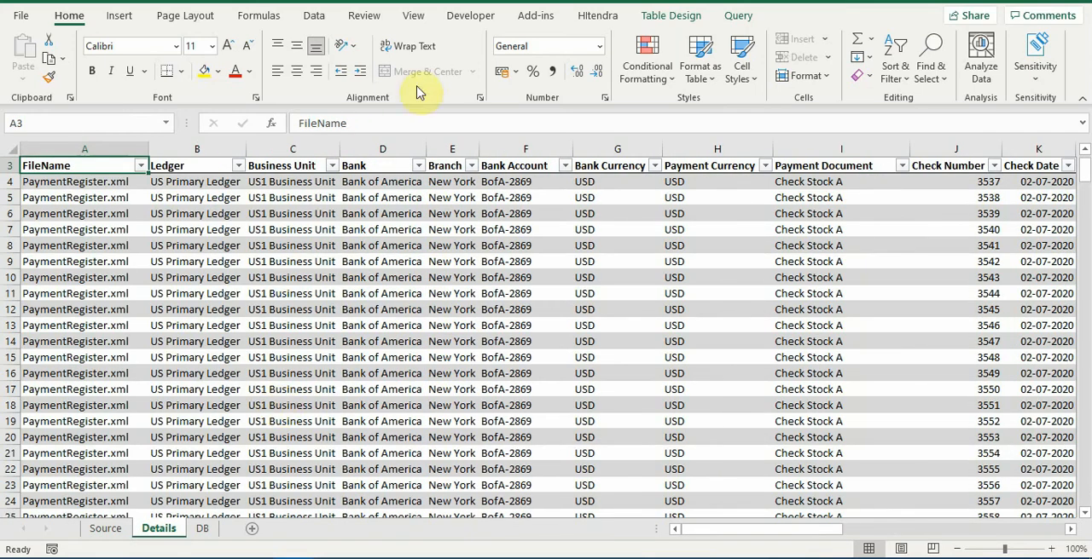
click(332, 167)
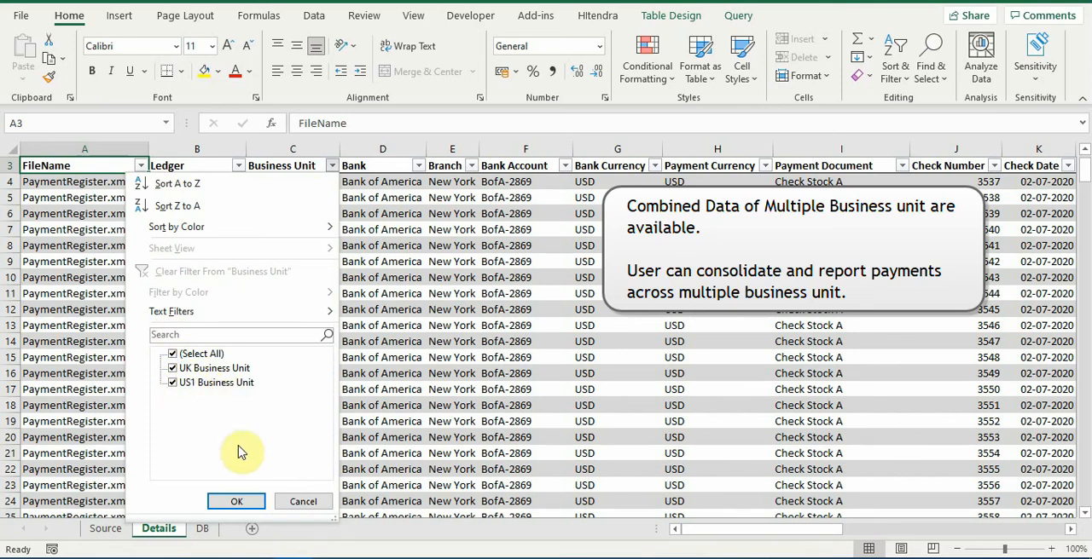
click(300, 500)
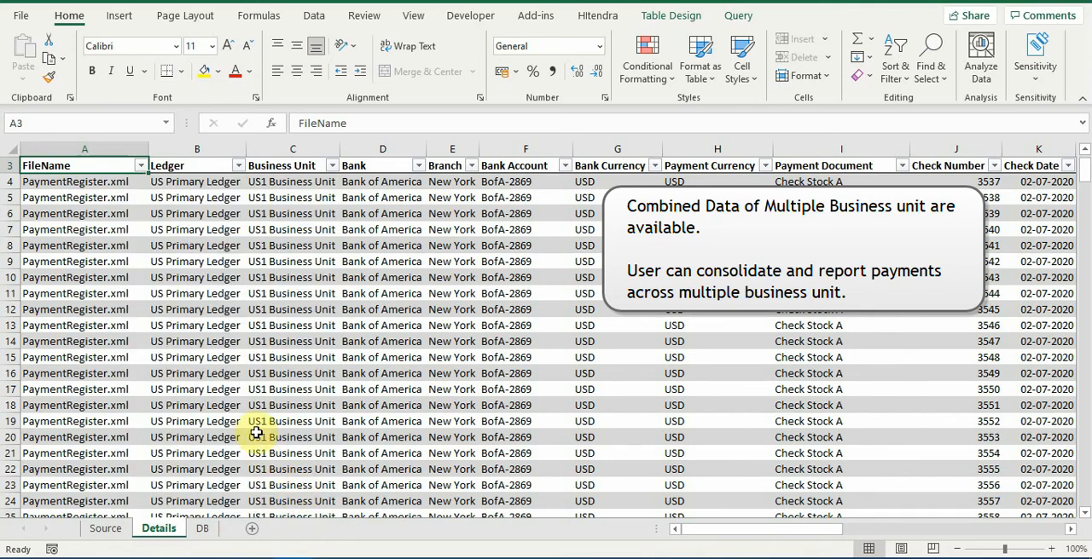
Refresh the DB dashboard with the imported data and switch its full-screen view on and off
click(203, 530)
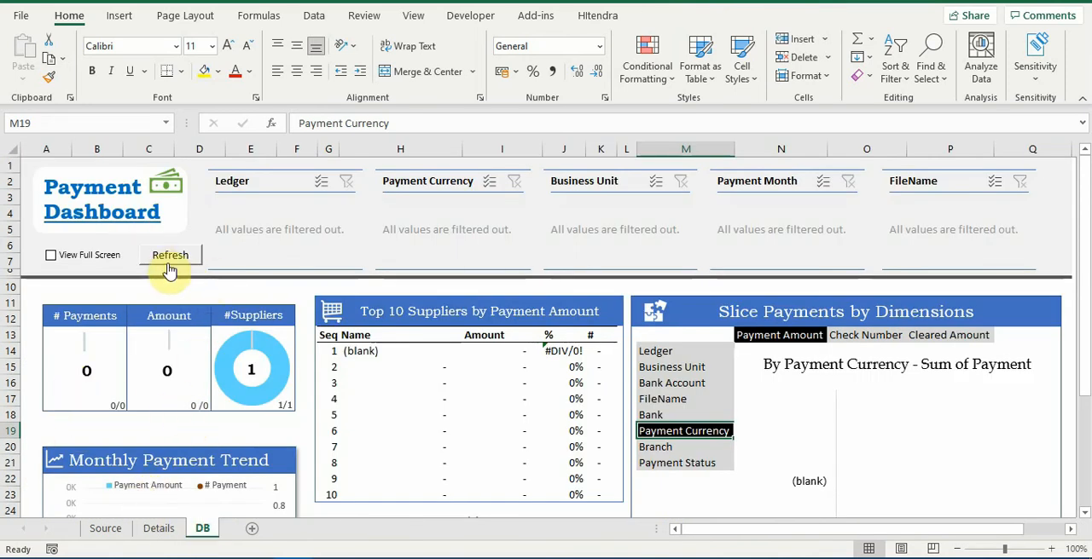
click(169, 264)
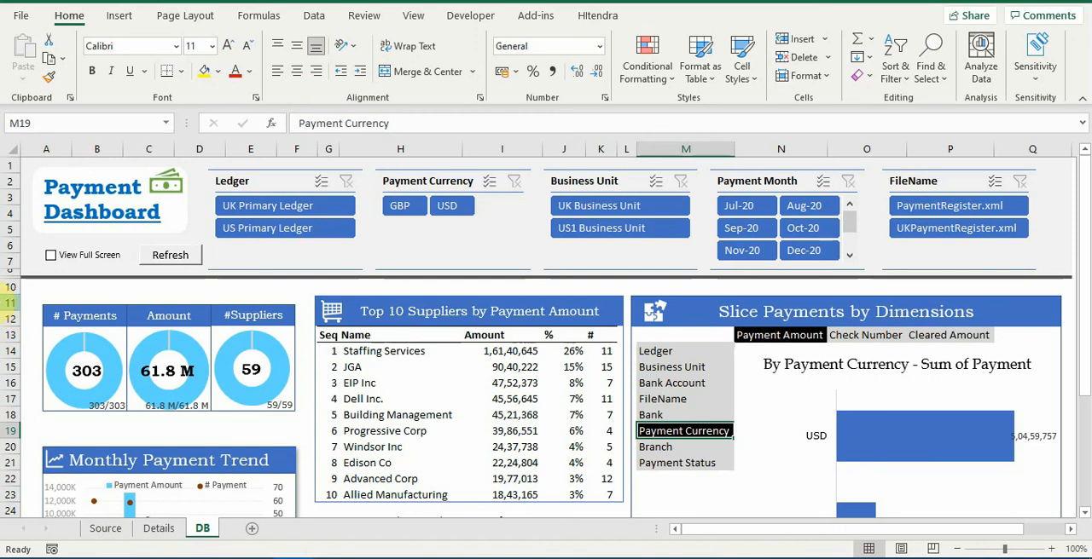
click(51, 255)
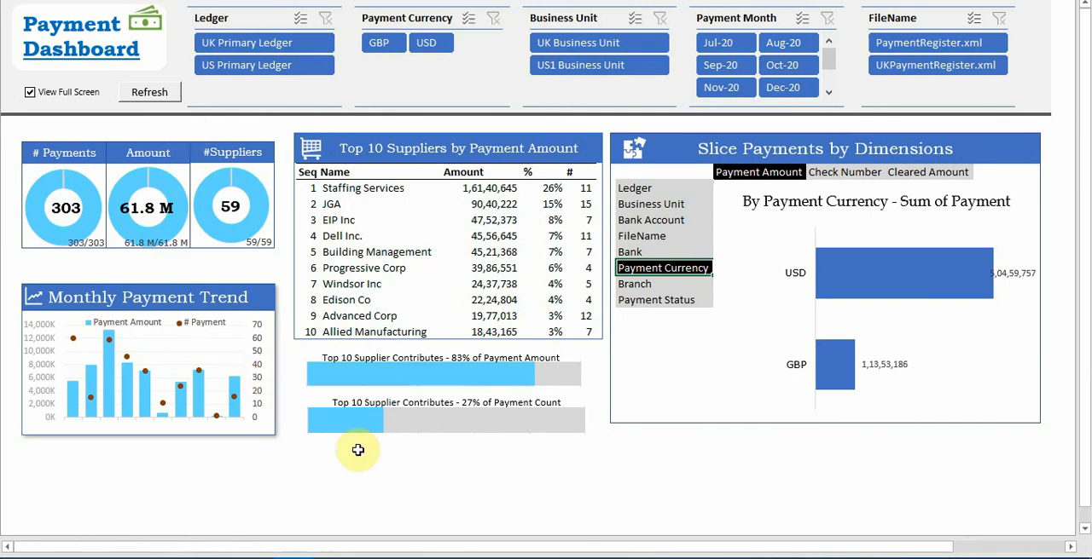
click(30, 93)
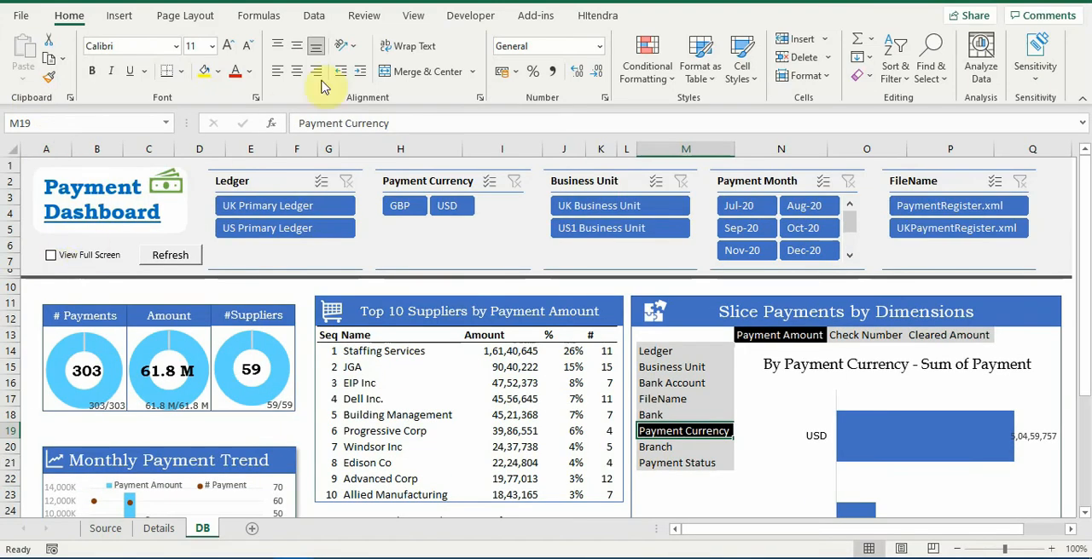
Examine the payment amount sliced by Payment Status and by Branch in full-screen view, and exit full screen
click(51, 255)
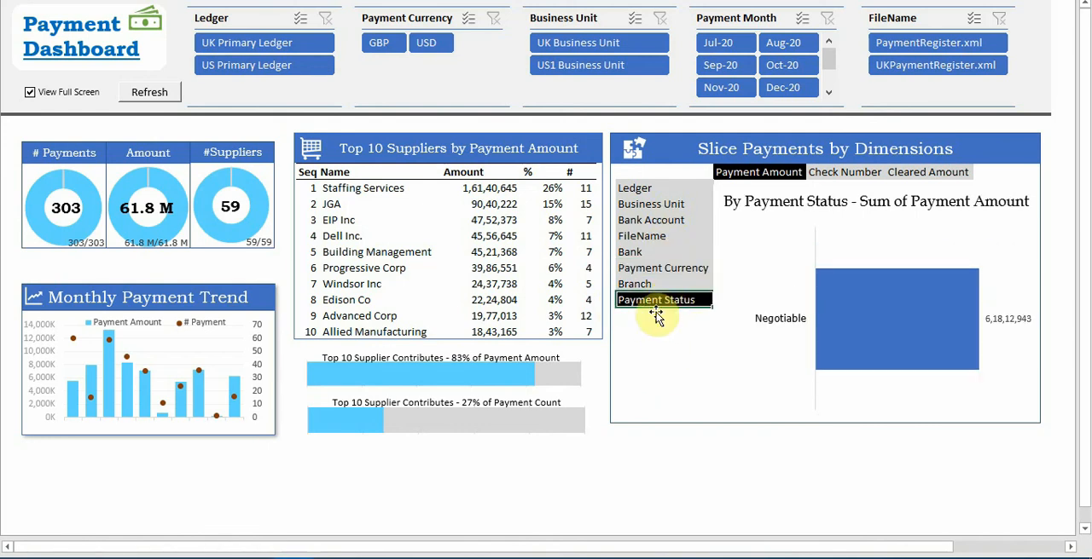
click(634, 284)
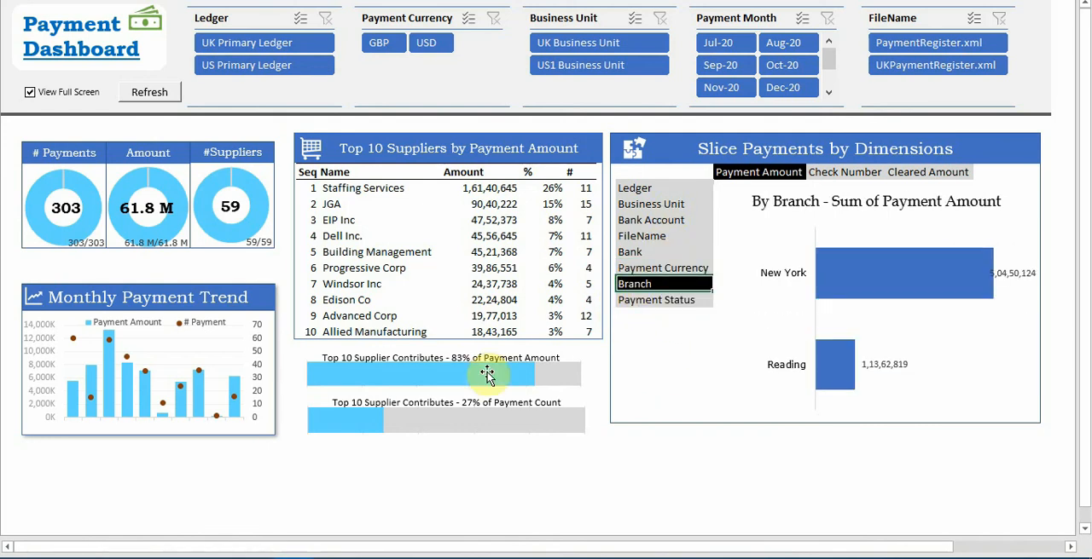
click(30, 94)
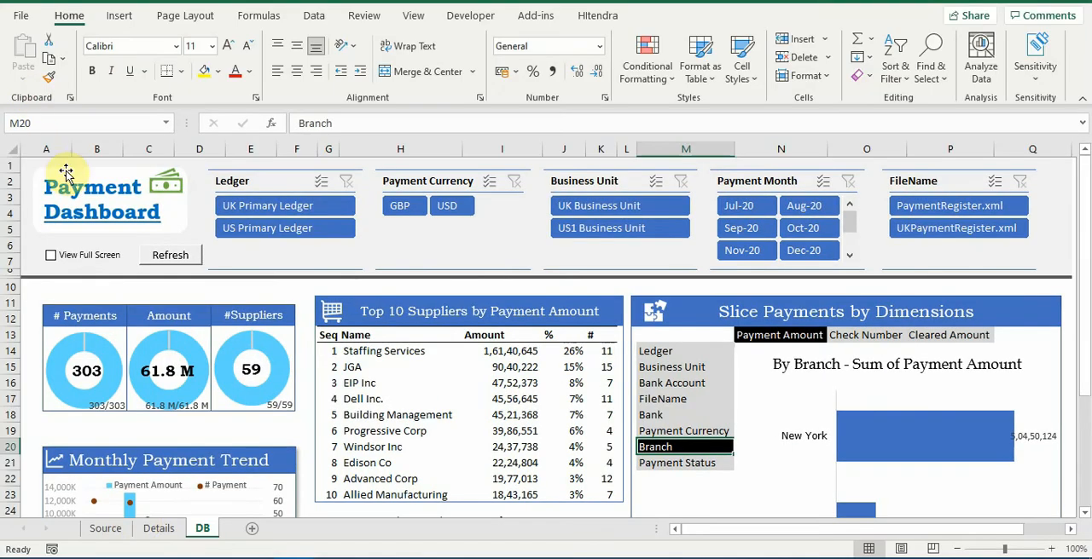
Replace the Branch slicing dimension with Payment Document, matching the Details column header, and view the resulting chart in full screen
click(156, 529)
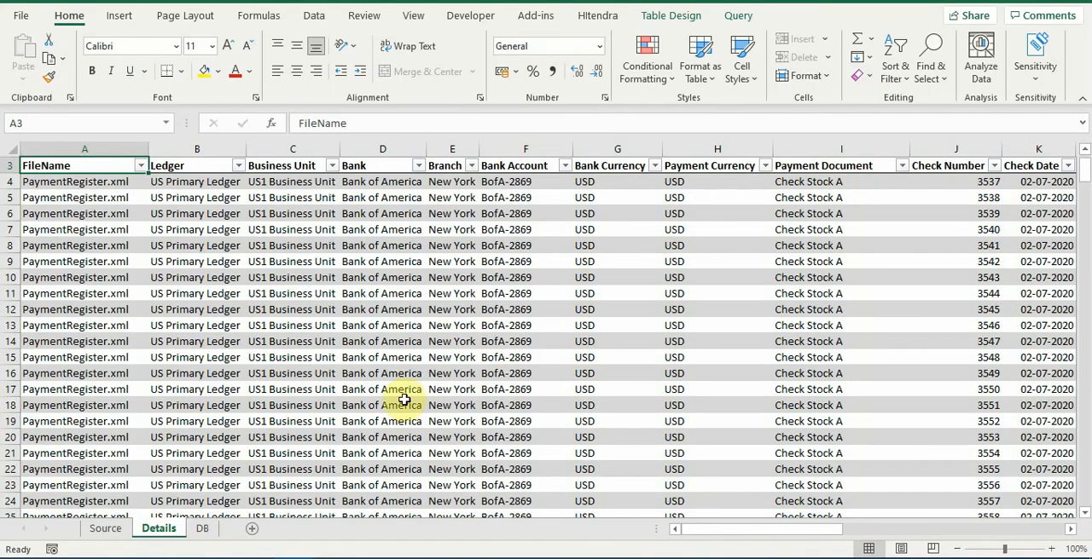
click(817, 171)
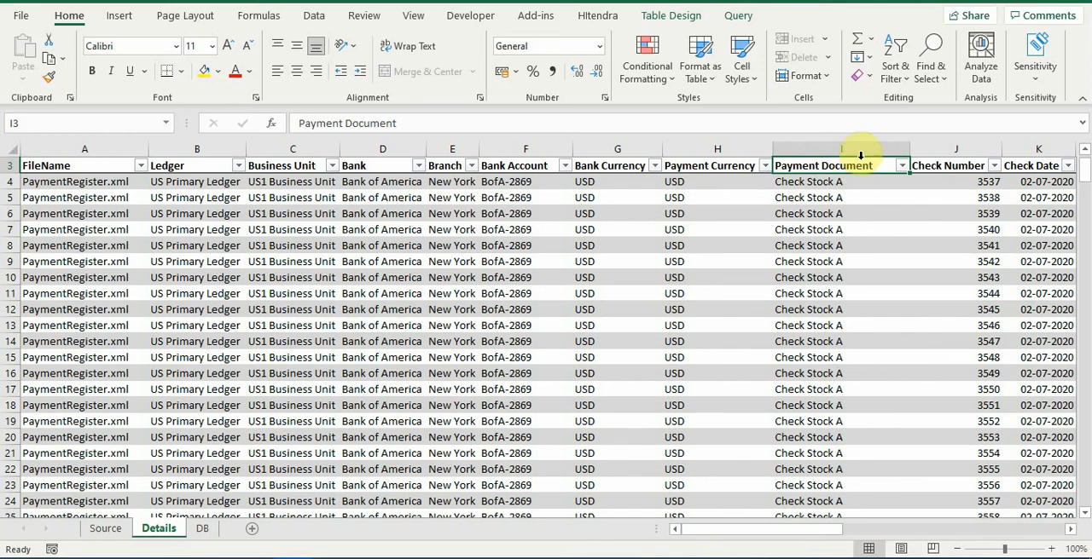
click(201, 529)
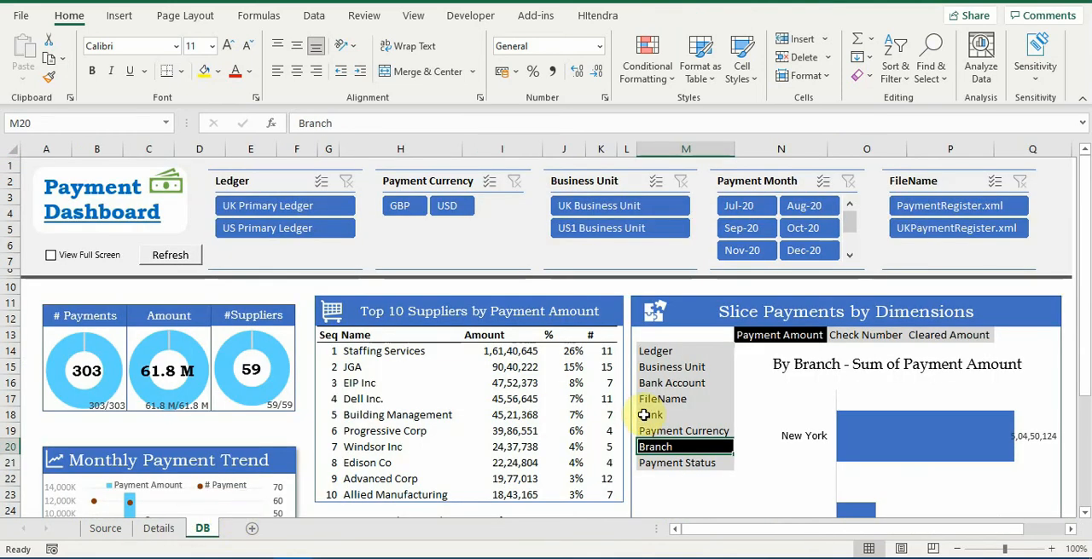
text(Payment Document)
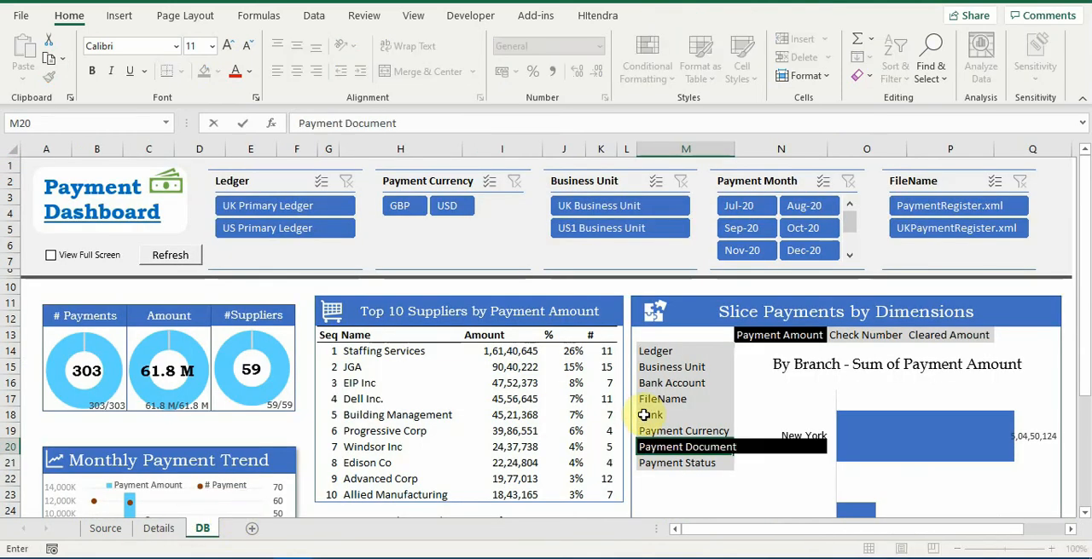
key(Return)
key(Up)
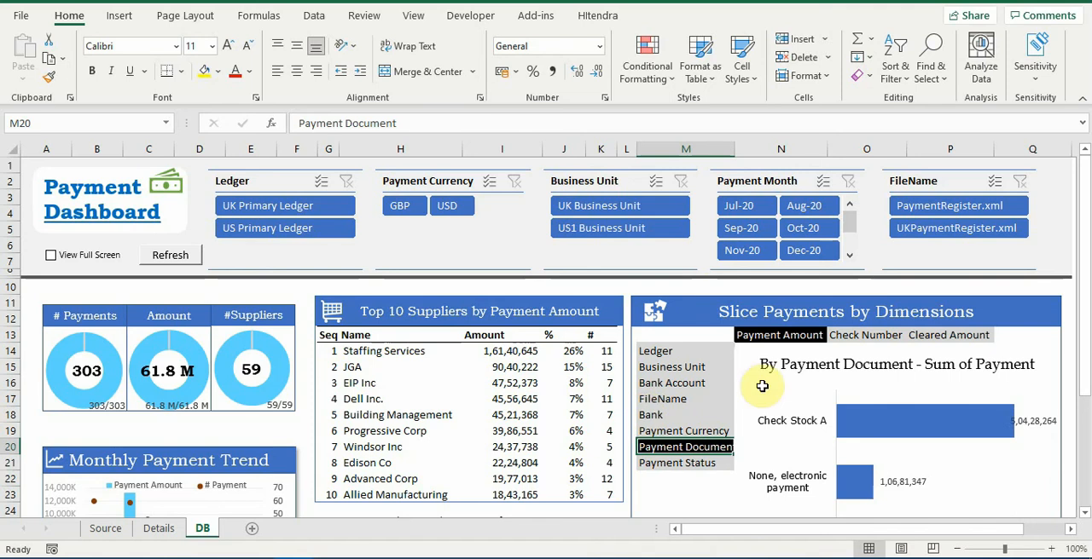
click(51, 256)
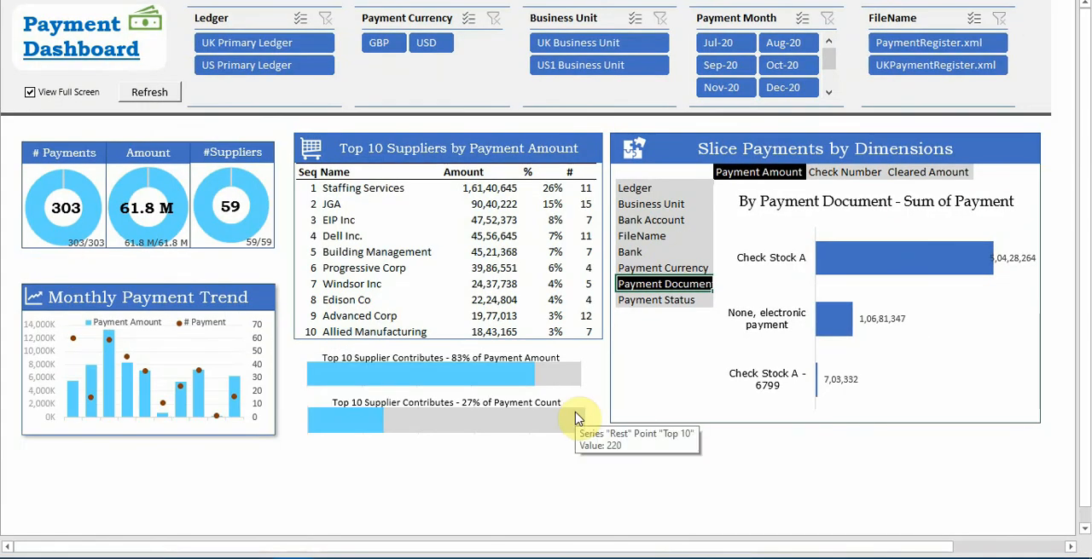
Insert a cell above Payment Status in the dimension list, shifting cells down, and add Country as a slicing dimension
click(675, 299)
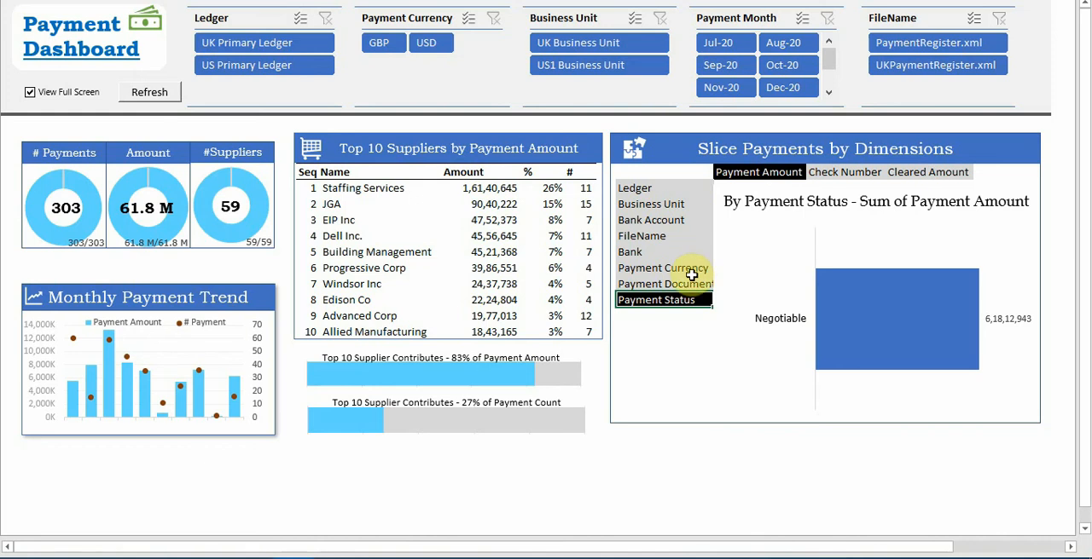
right_click(685, 300)
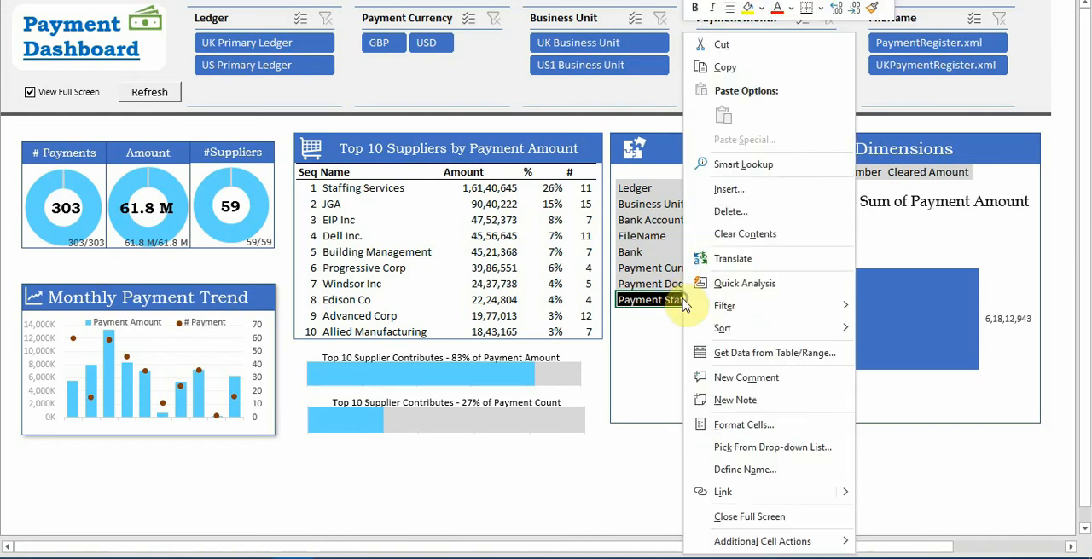
click(733, 190)
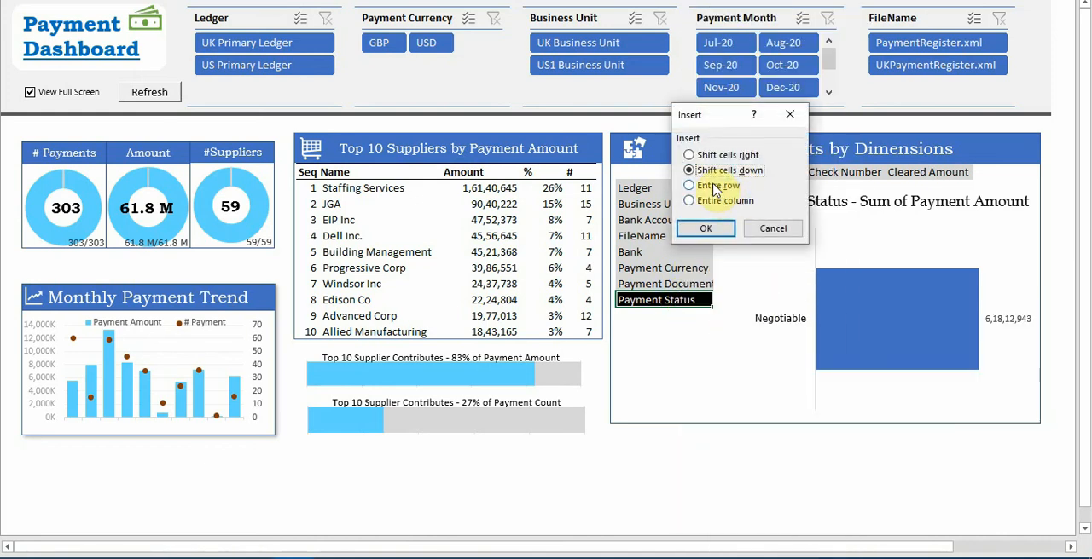
click(705, 228)
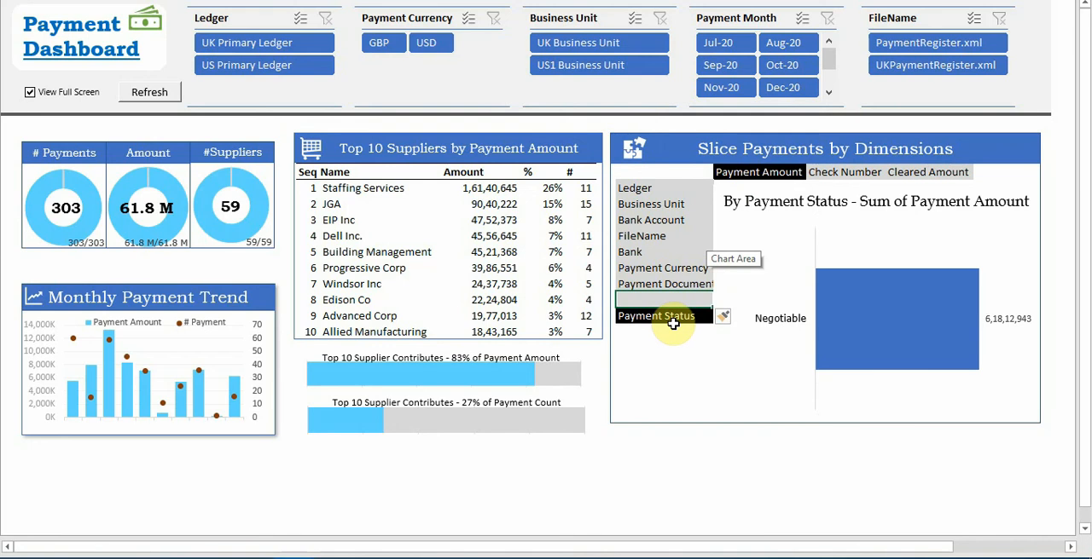
text(Country)
key(Return)
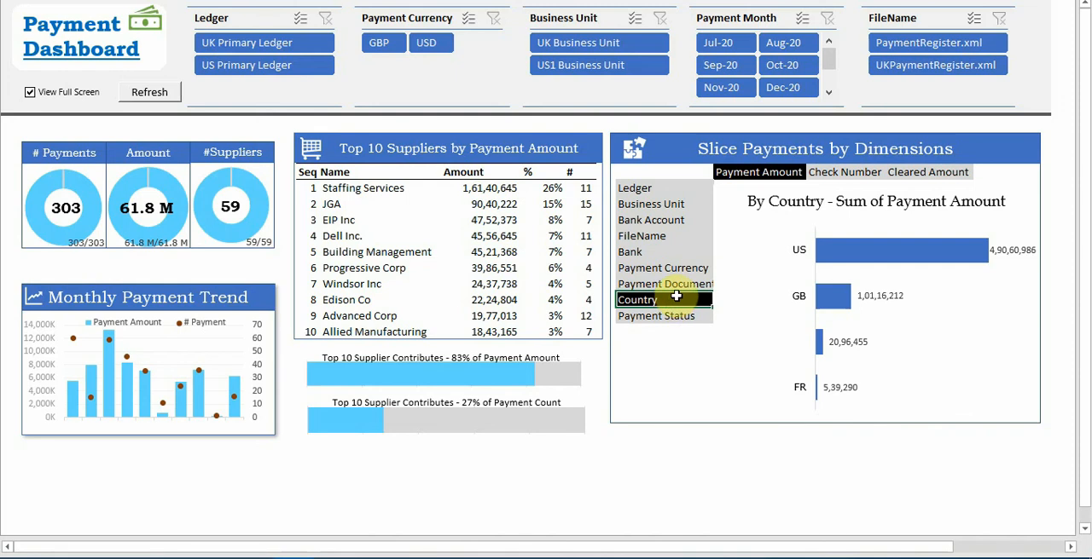
Rename the Payment Document dimension to Payment Documents and slice the payment amount by Bank
click(676, 285)
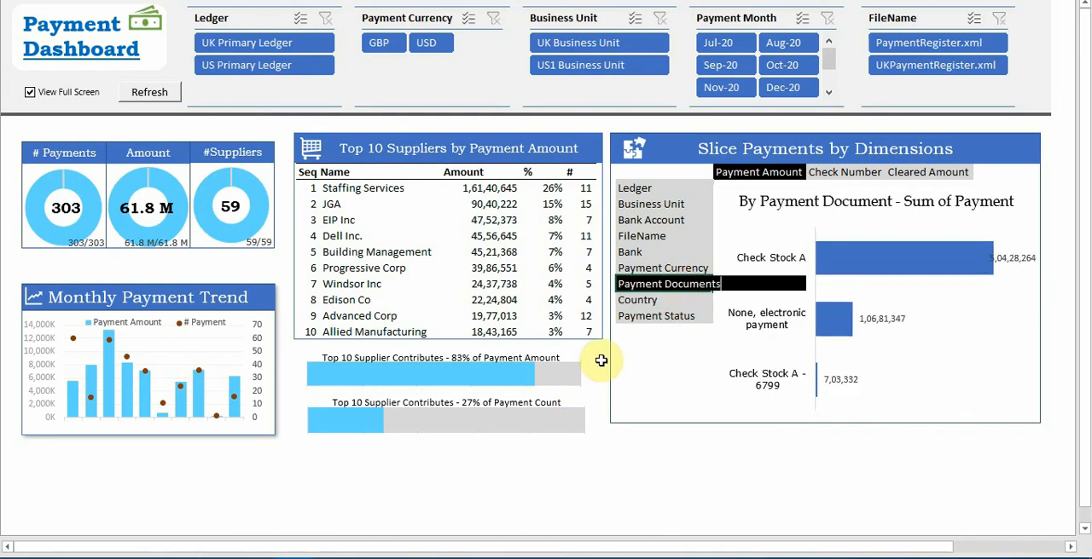
click(653, 252)
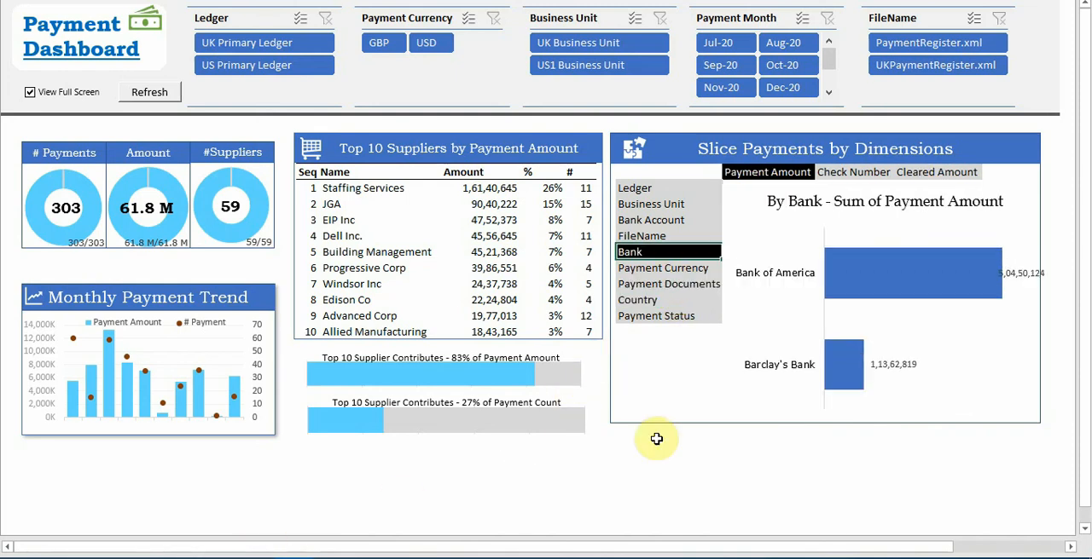
Rename the Payment Documents dimension back to Payment Document and slice the payment amount by it
click(681, 289)
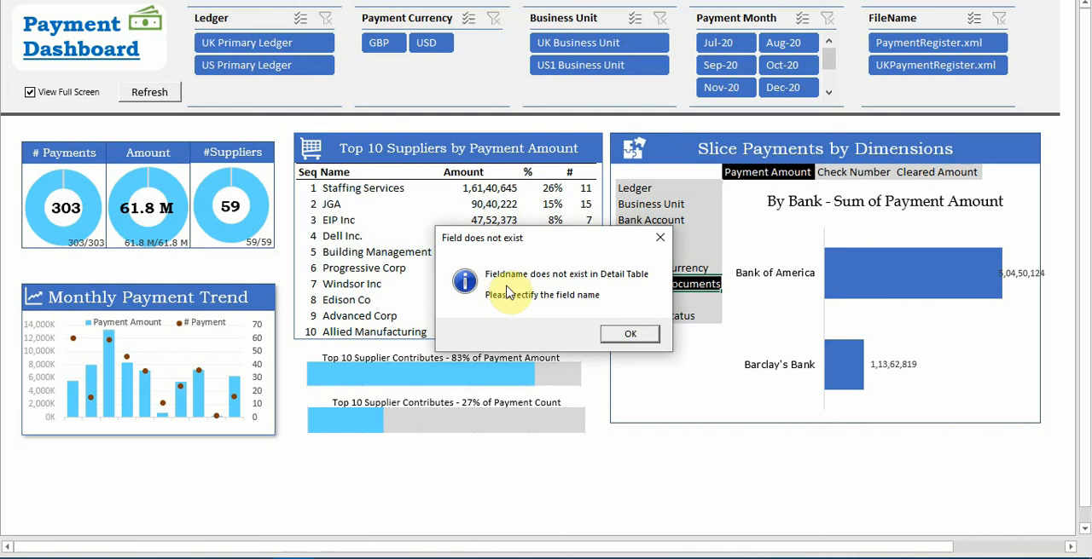
click(627, 335)
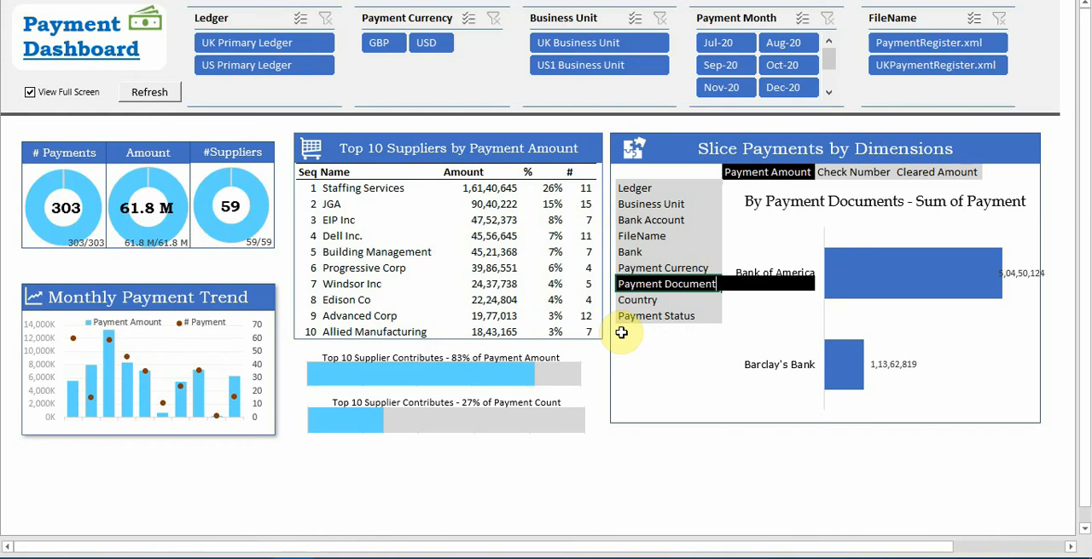
key(Down)
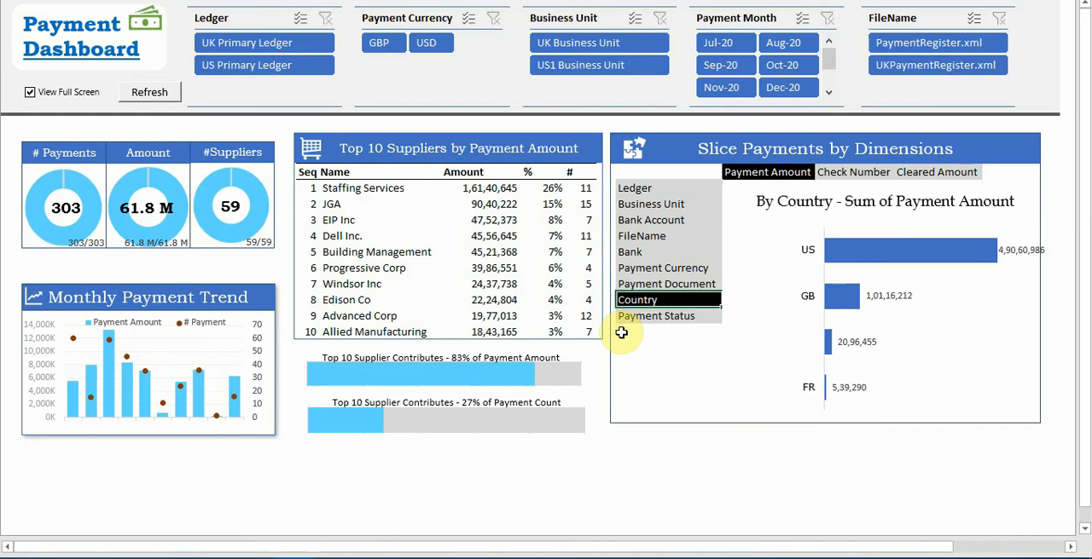
key(Up)
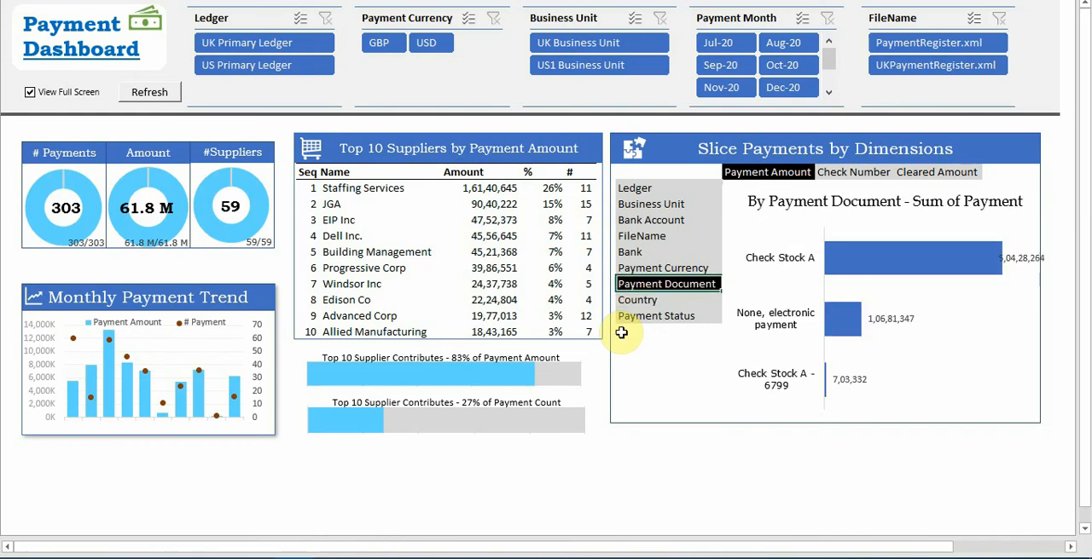
Examine the Check Number count by Payment Document, Country and Payment Status, switching full-screen view off and on again in between
click(853, 171)
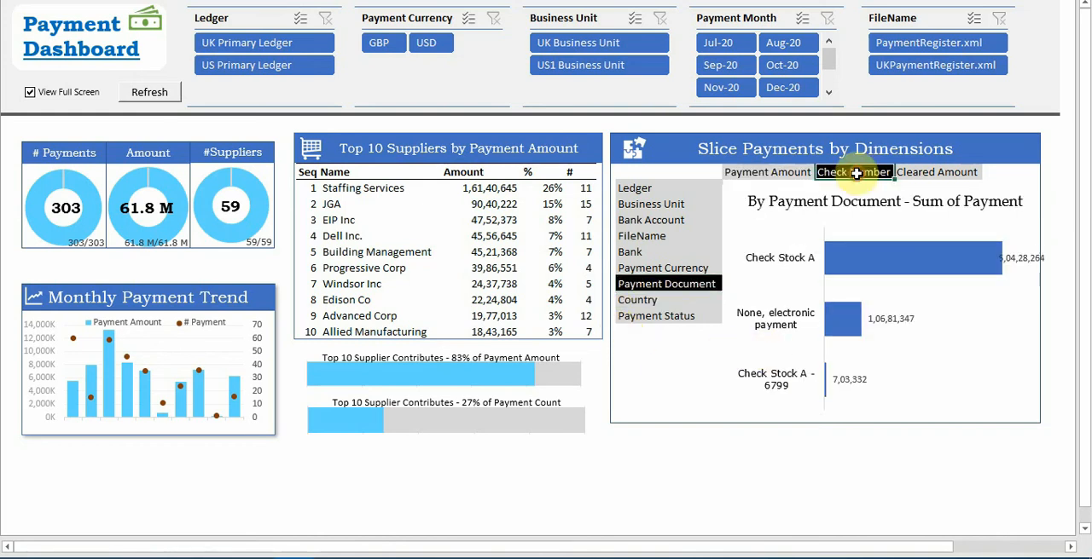
click(654, 299)
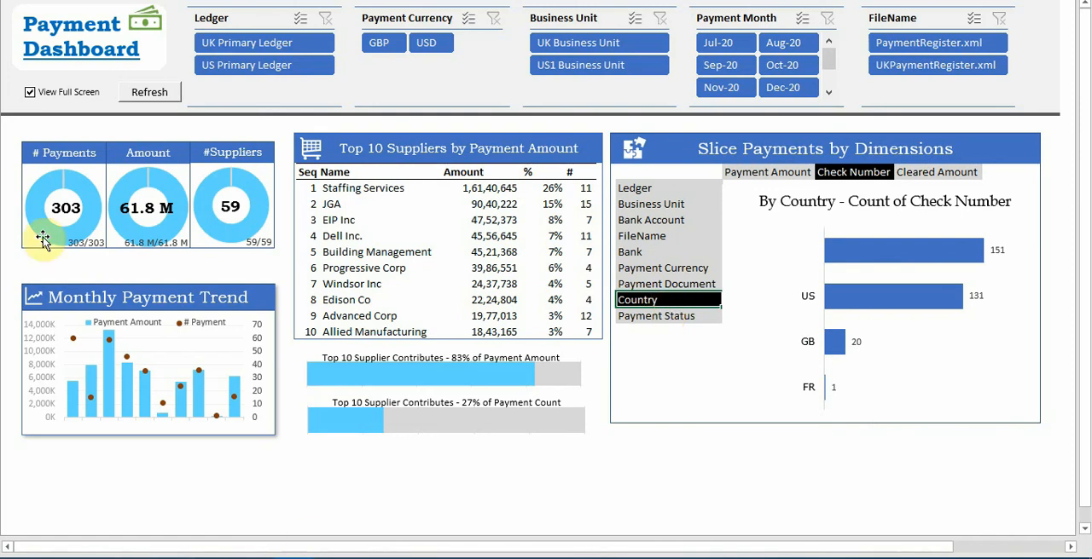
click(29, 92)
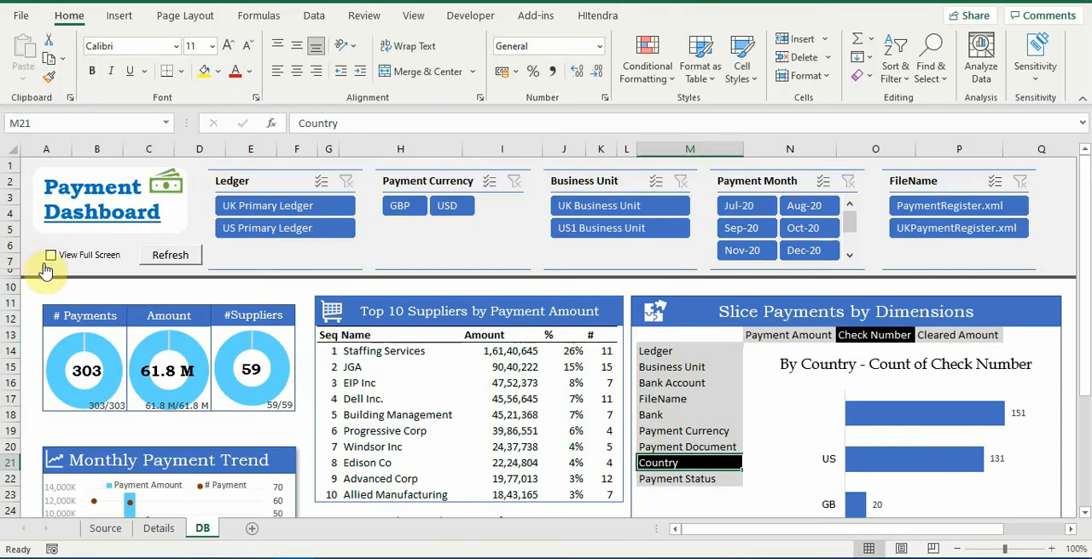
click(49, 260)
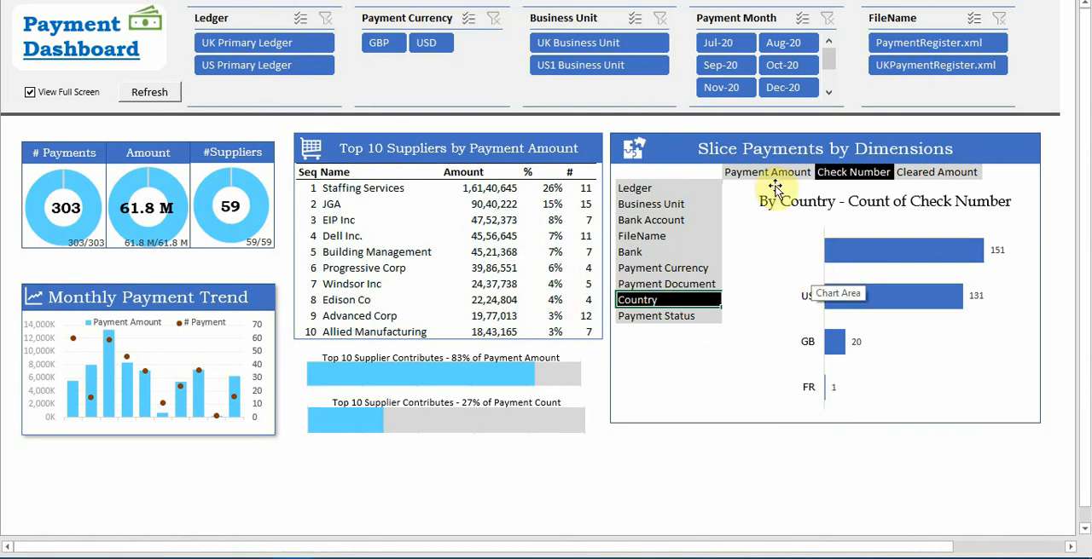
click(650, 317)
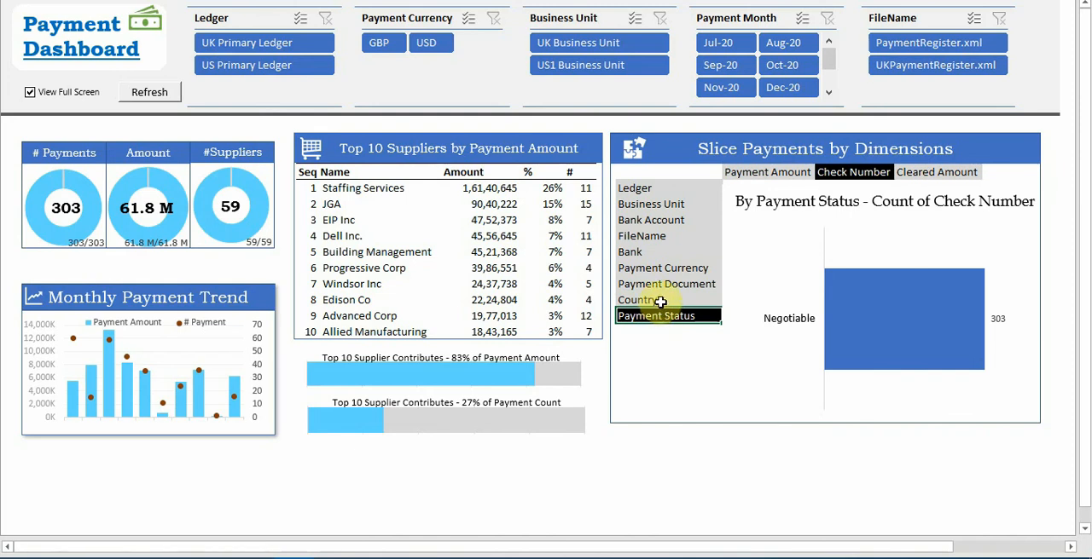
Select the dimension chart, exit full-screen view and close the PivotChart Fields pane
right_click(793, 250)
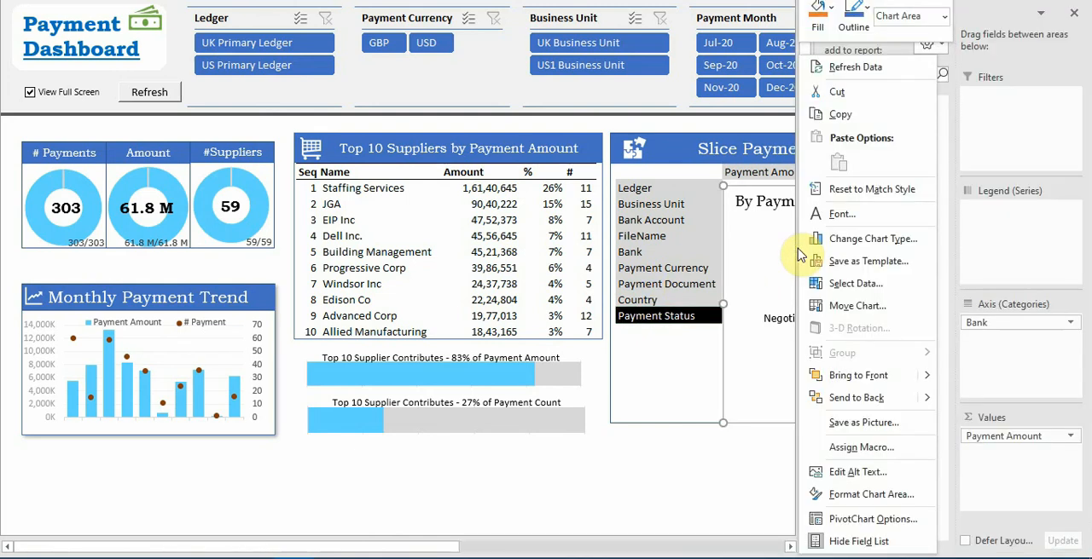
click(31, 93)
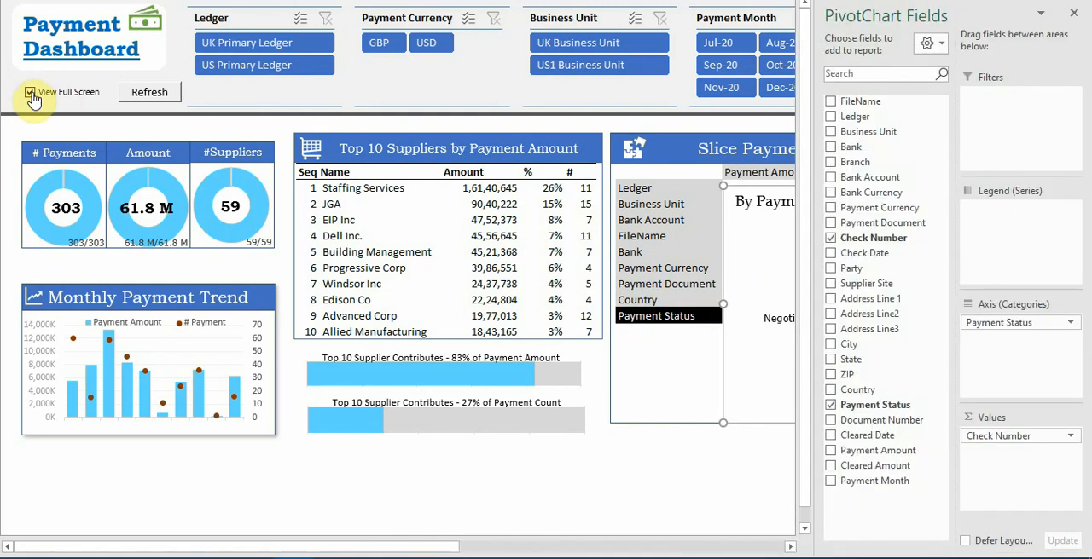
click(29, 93)
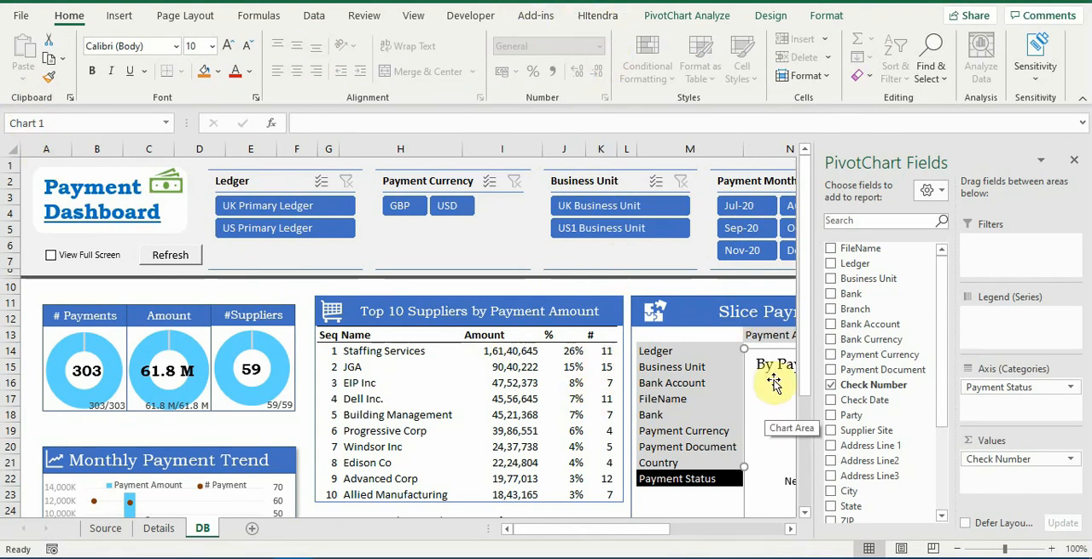
click(1074, 161)
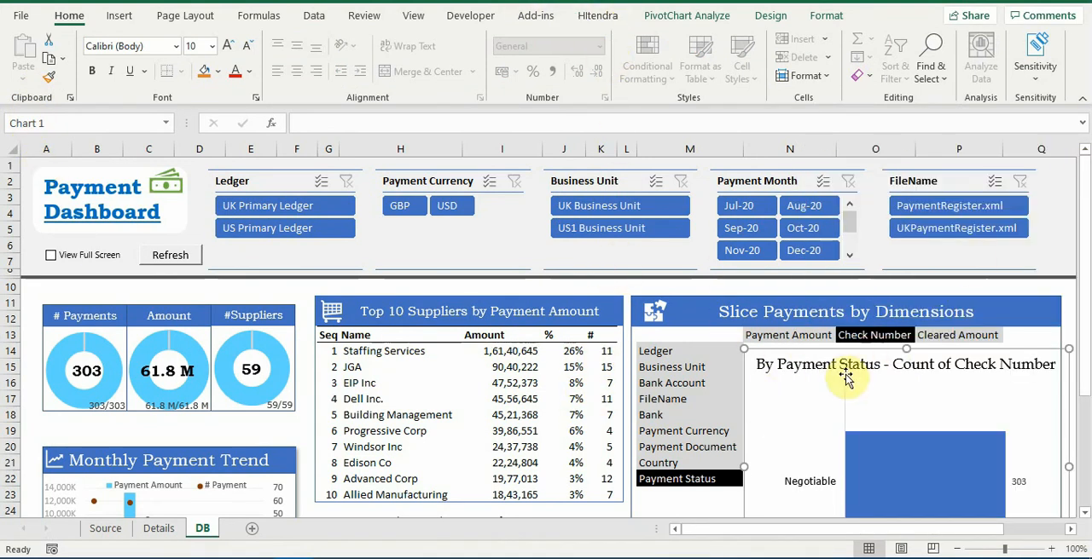
Insert slicers for Country and Payment Status from the dimension pivot chart
click(714, 17)
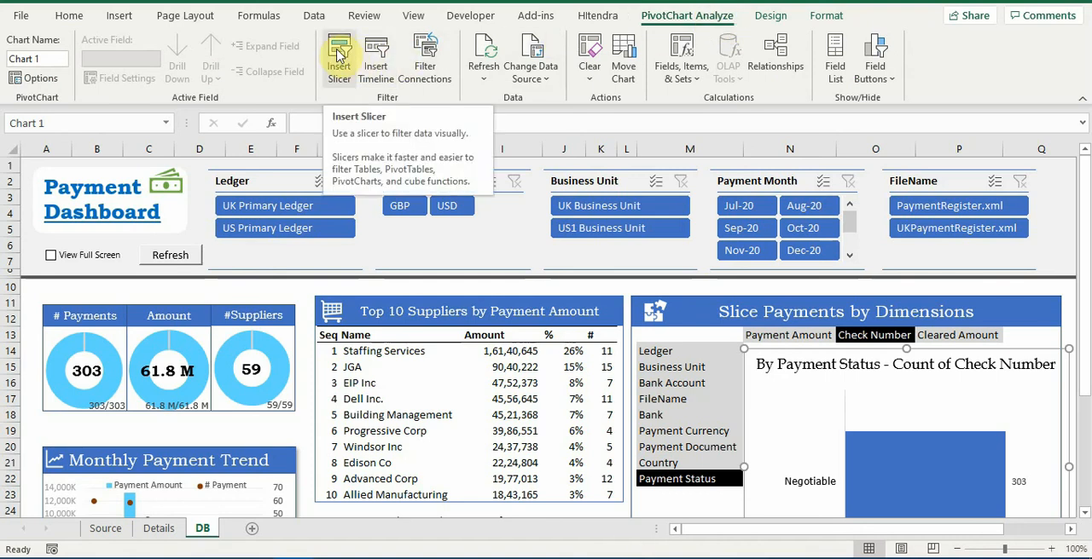
click(339, 53)
scroll(478, 378, down, 2)
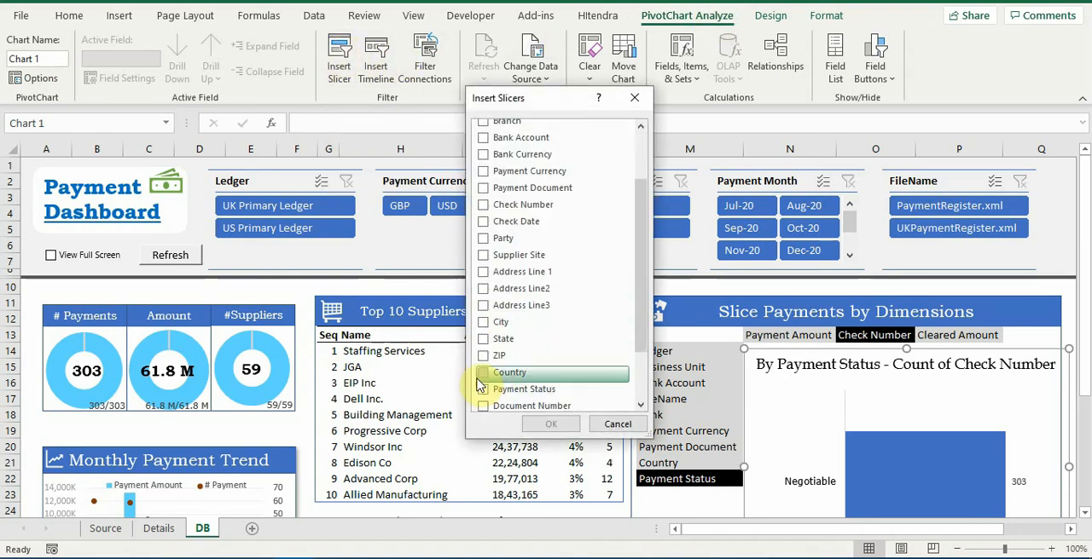
click(483, 373)
click(486, 390)
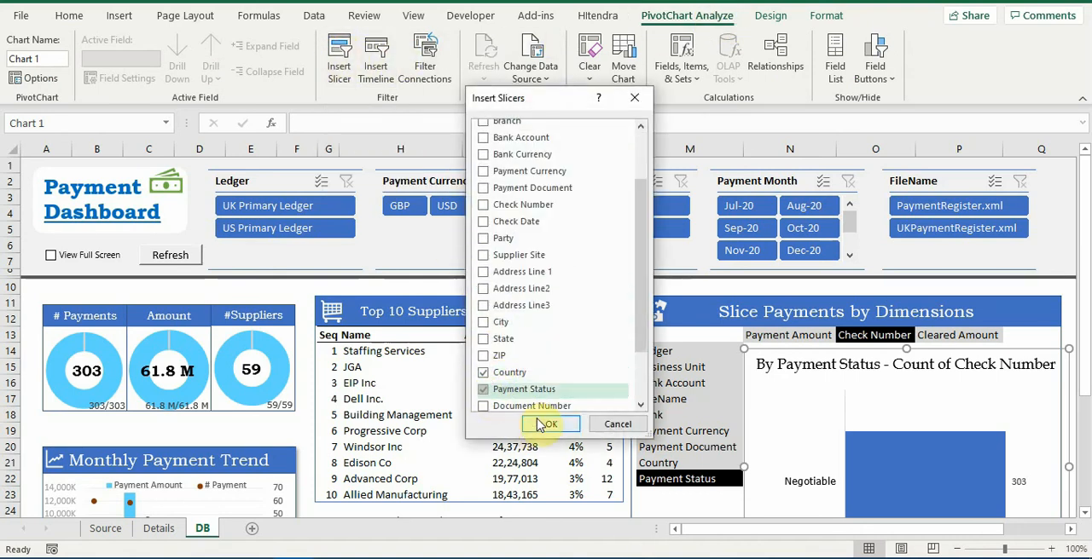
click(542, 427)
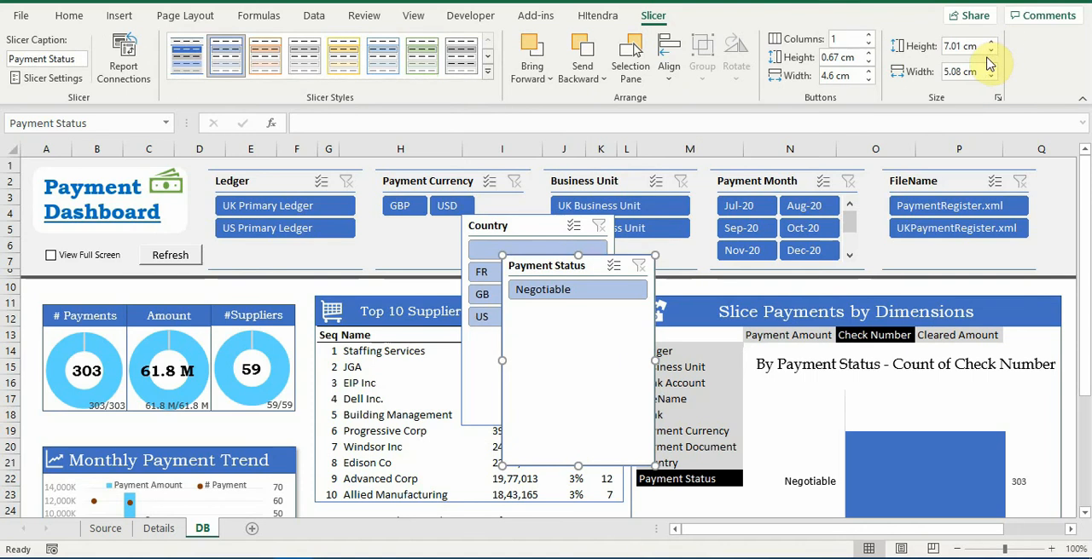
Shorten the Payment Status slicer to 3.1 cm, move it clear of the Country slicer, and set the Country slicer's height to 4 cm
click(990, 53)
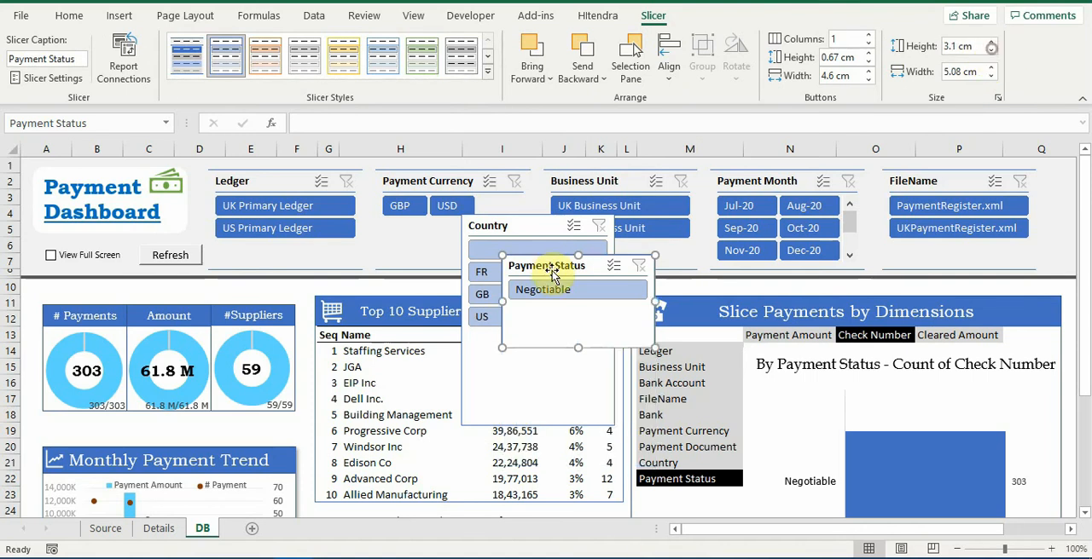
drag(552, 270, 719, 223)
click(531, 415)
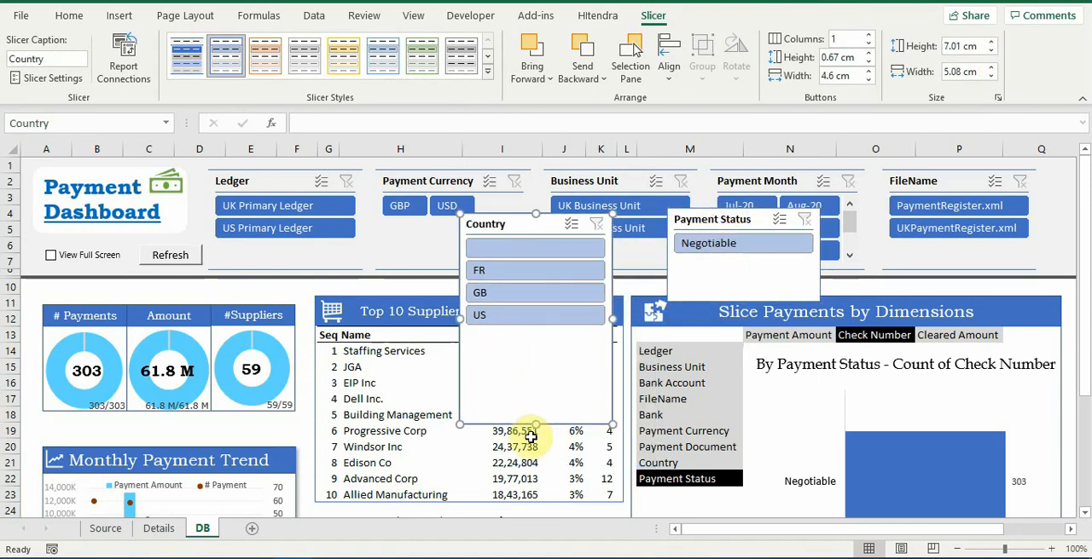
drag(535, 424, 535, 329)
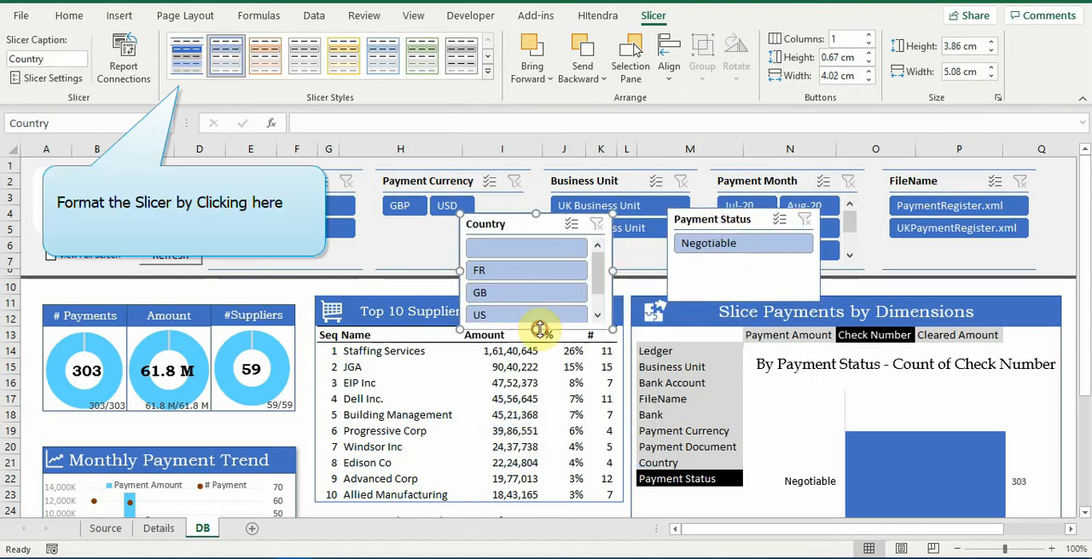
click(990, 43)
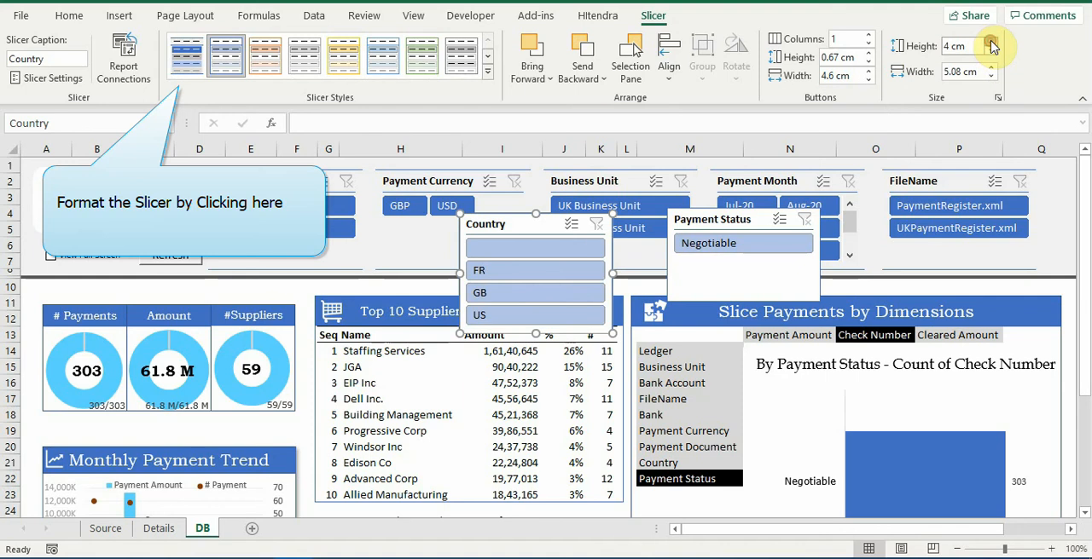
Apply the dark blue slicer style used by the existing filters to the Country and Payment Status slicers
click(188, 60)
click(688, 258)
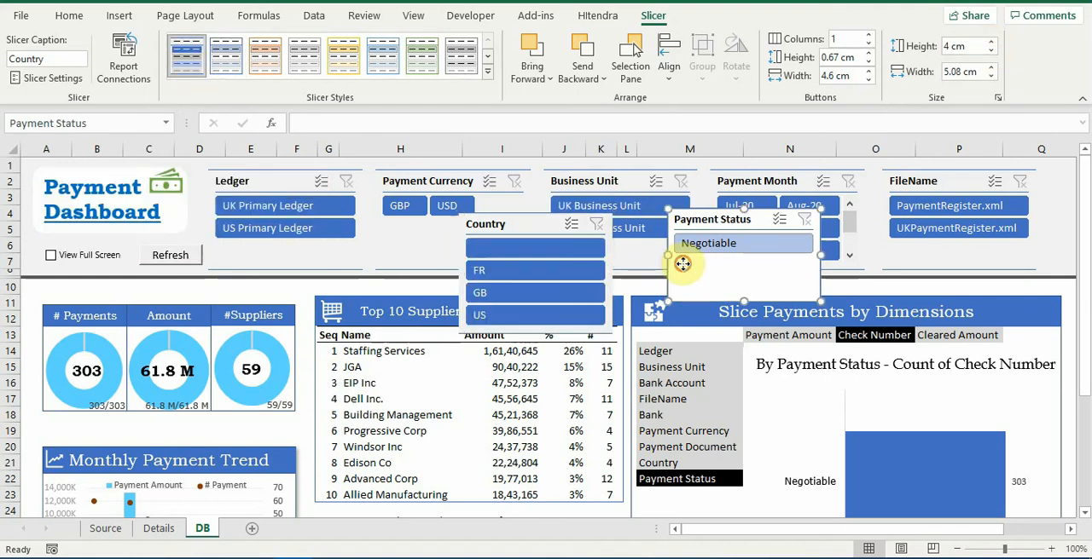
click(191, 63)
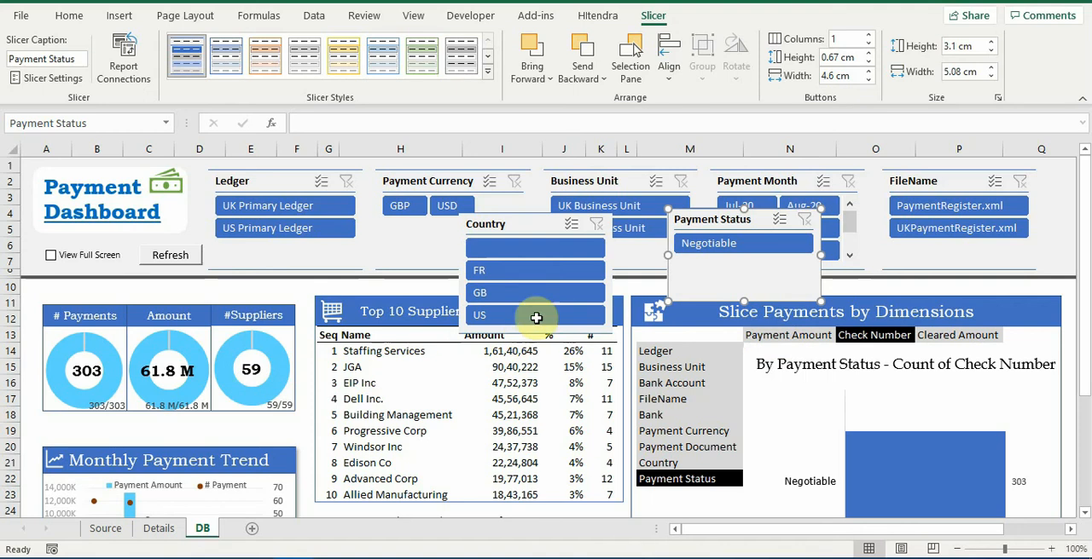
Connect the Country slicer to PivotFilterAmount, PivotFilterCheck, PivotMonth and PivotSupplier, leaving PivotFullAmount, PivotTotalPay and PivotTotalSuppliers unchecked
ctrl+click(547, 239)
click(568, 244)
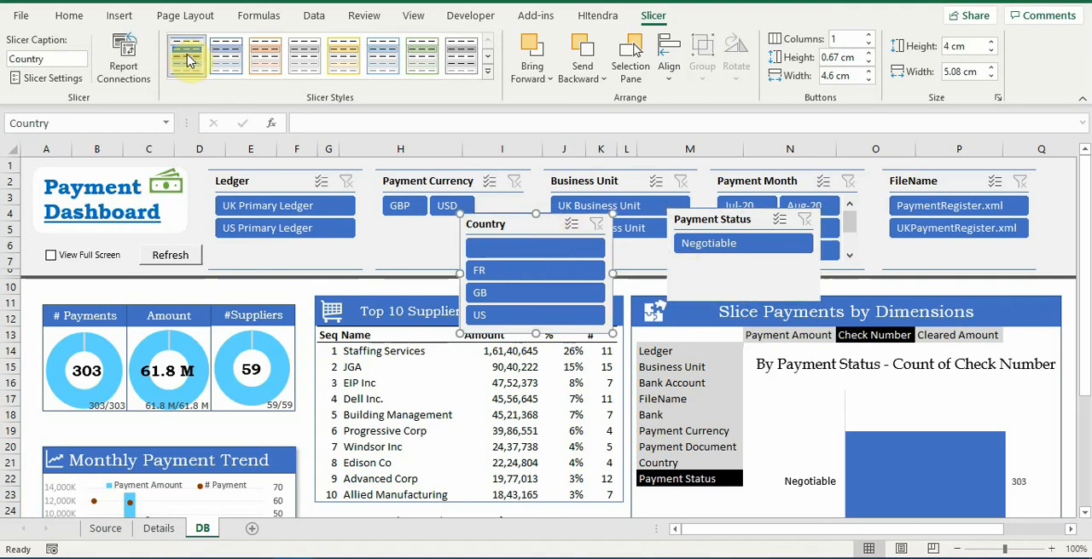
click(130, 62)
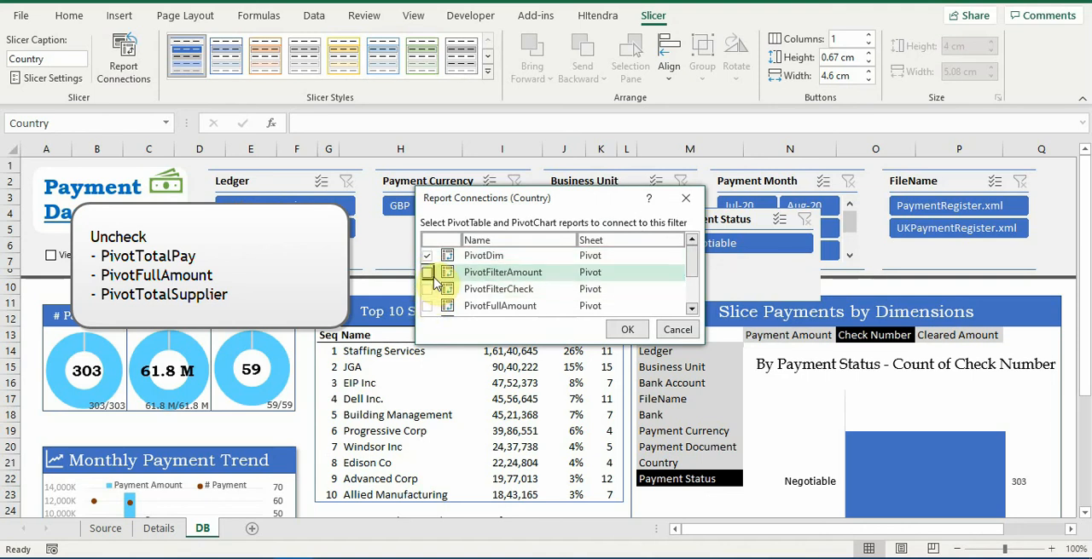
scroll(429, 297, down, 1)
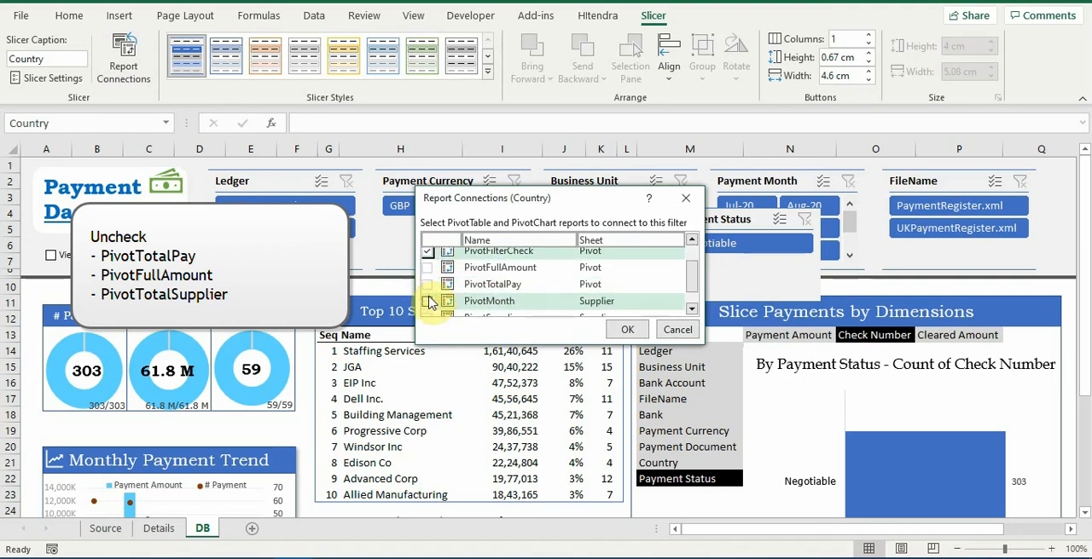
click(428, 303)
scroll(428, 305, down, 1)
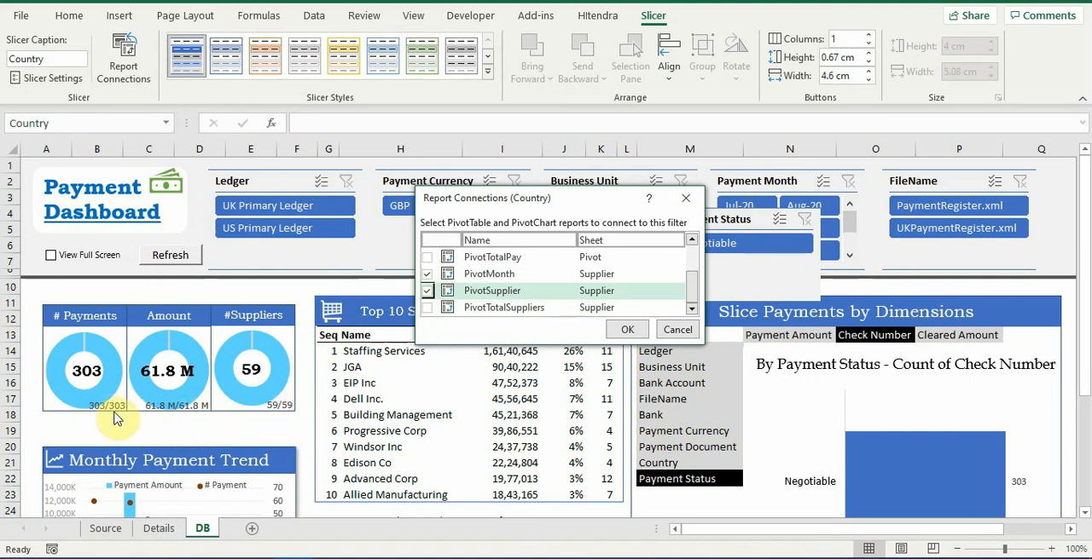
click(629, 330)
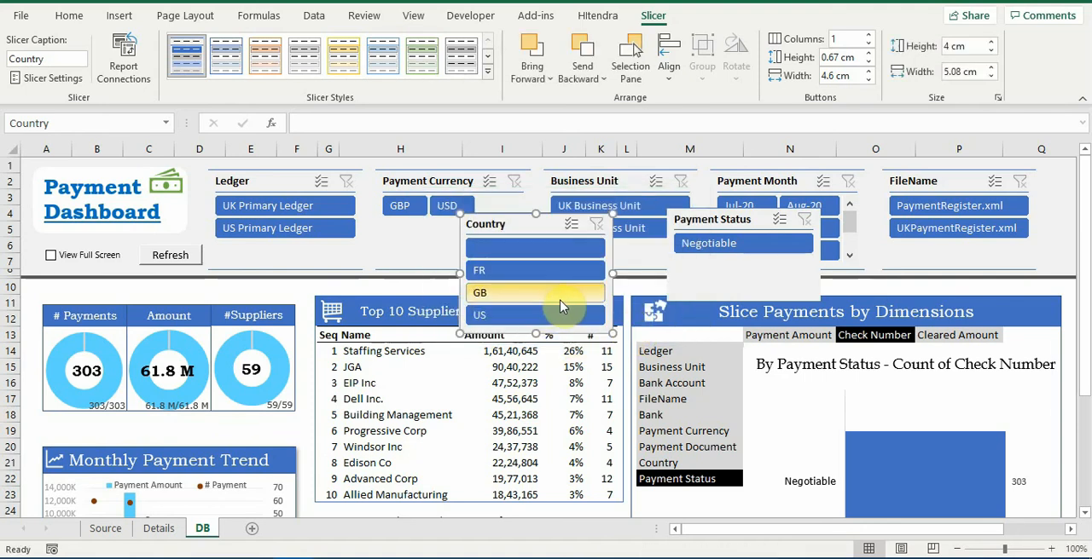
Filter the dashboard by country US, GB, FR and blank in turn, and examine the payment figures and top suppliers
click(512, 316)
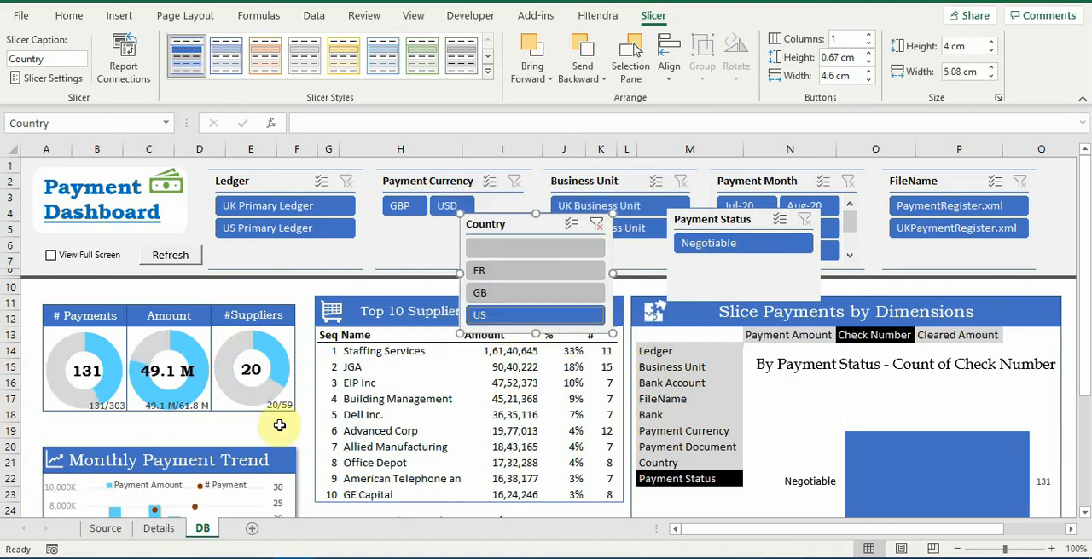
mouse_move(143, 396)
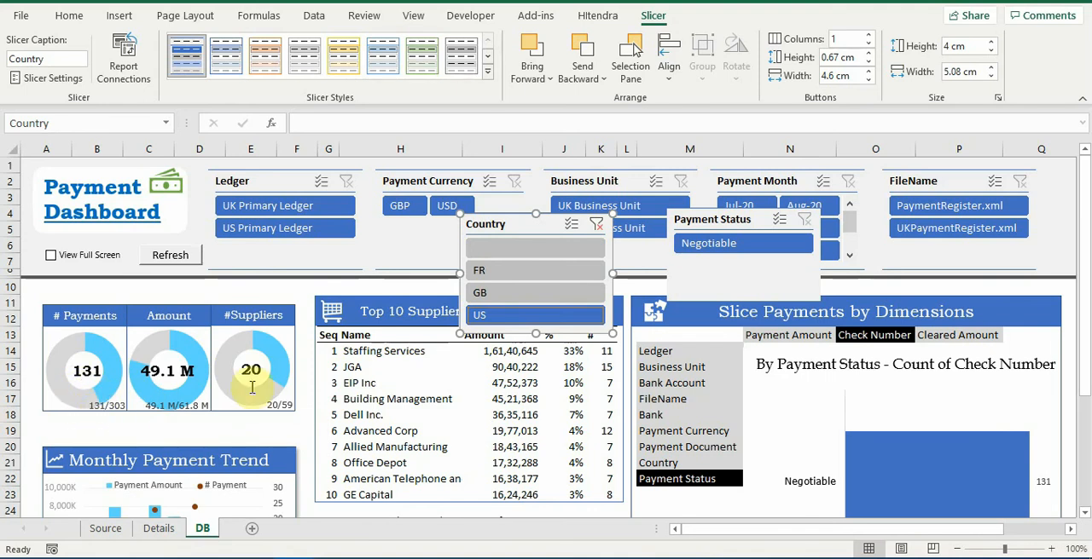
click(492, 293)
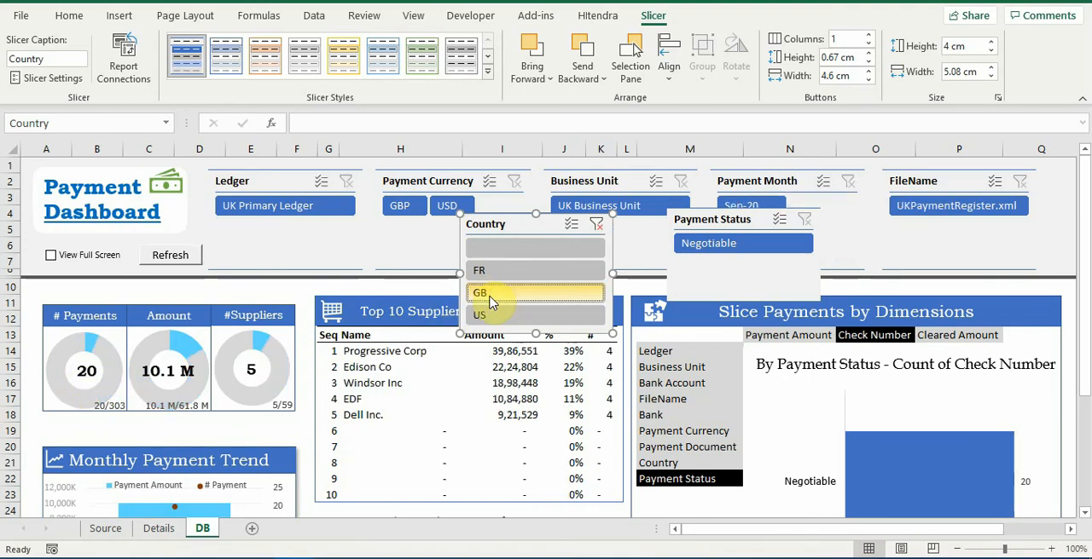
click(534, 274)
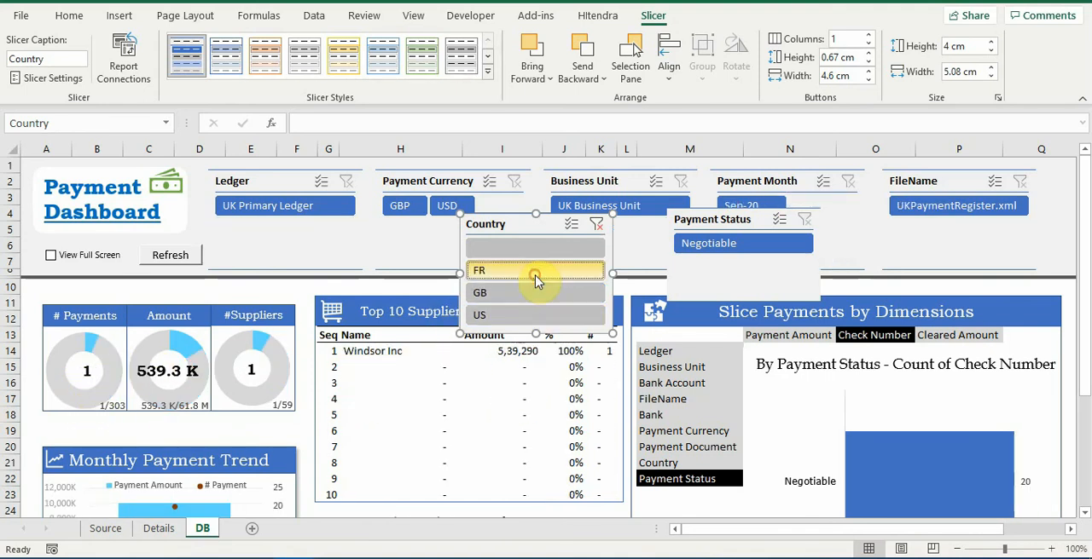
click(537, 312)
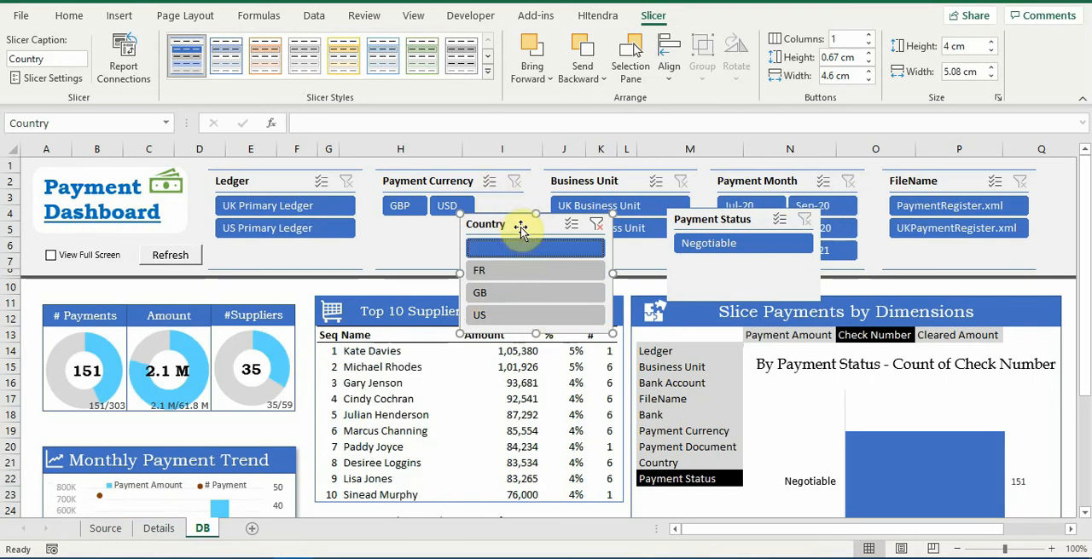
Delete the Country and Payment Status slicers from the dashboard
key(Delete)
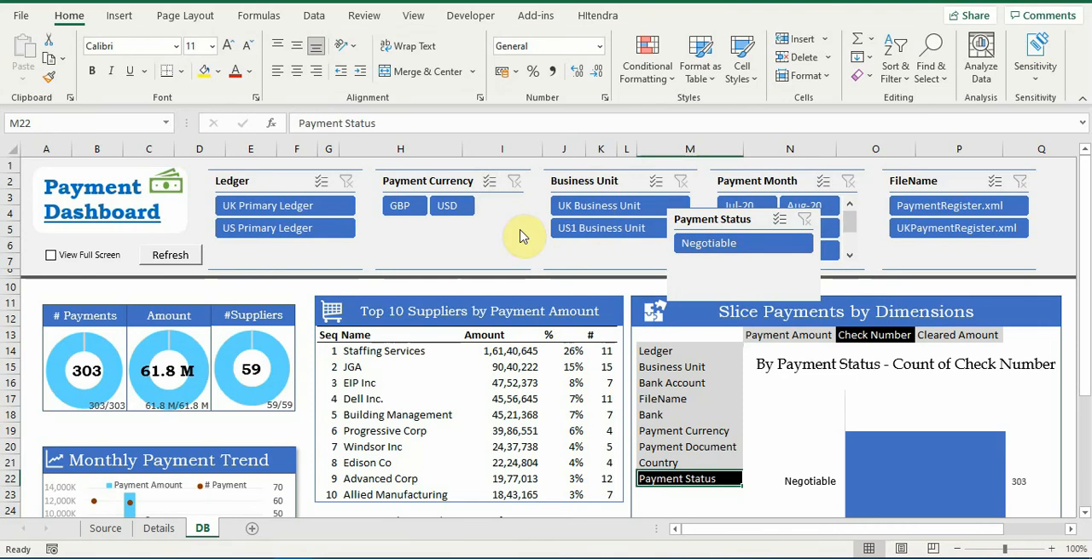
click(749, 219)
key(Delete)
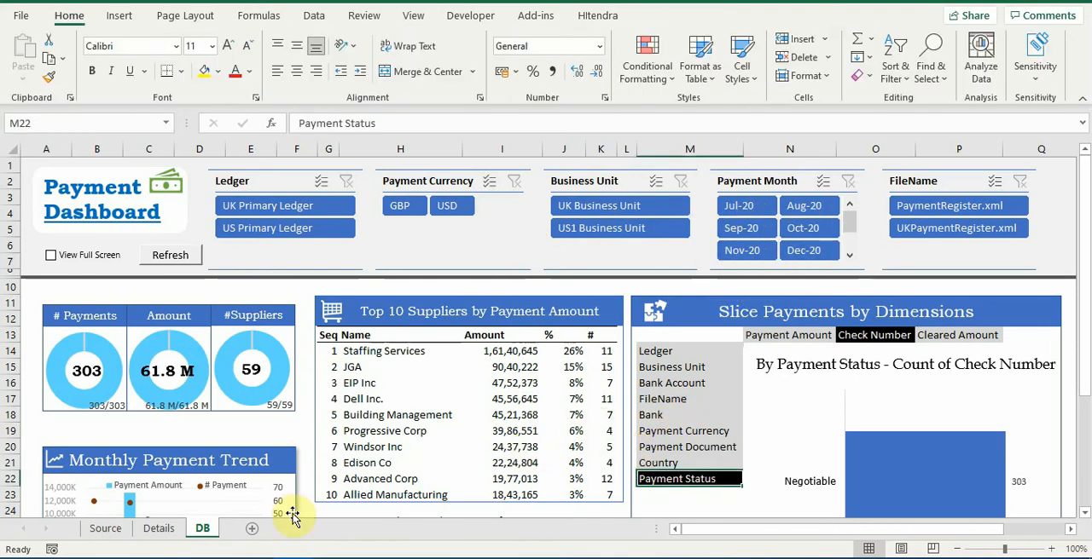
Create a PivotTable on a new worksheet from the Details table
click(153, 530)
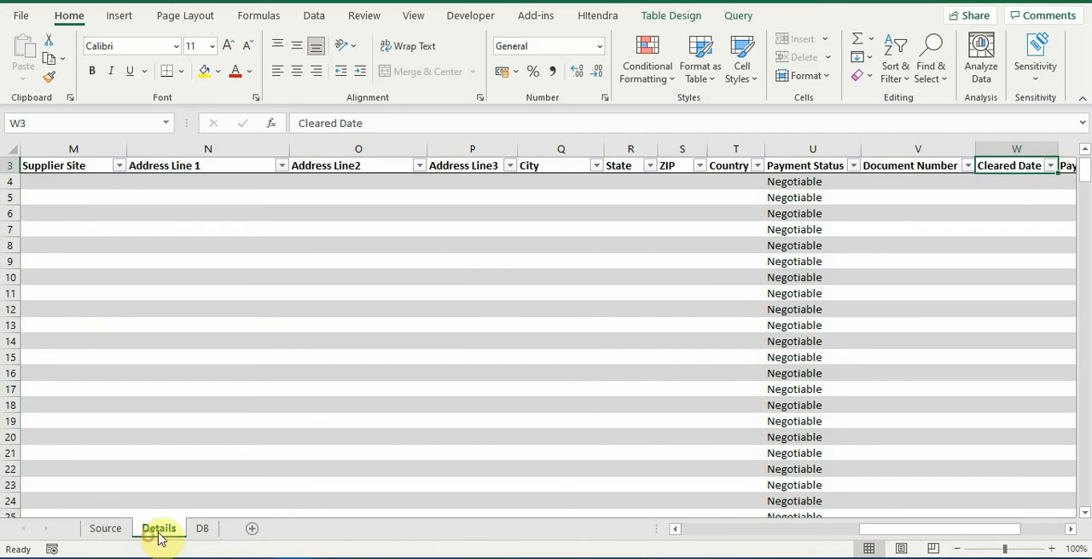
key(Home)
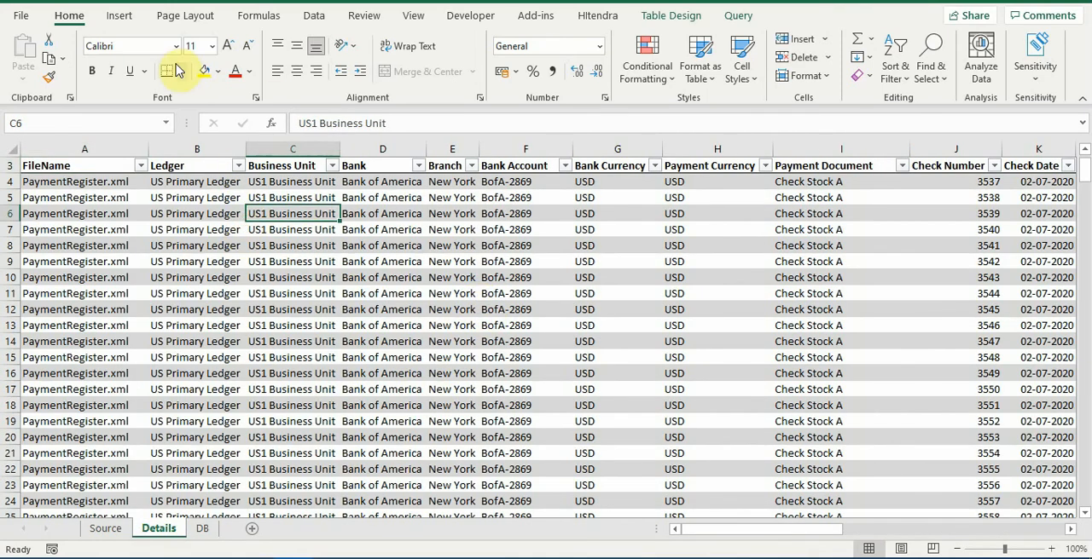
click(120, 16)
click(38, 53)
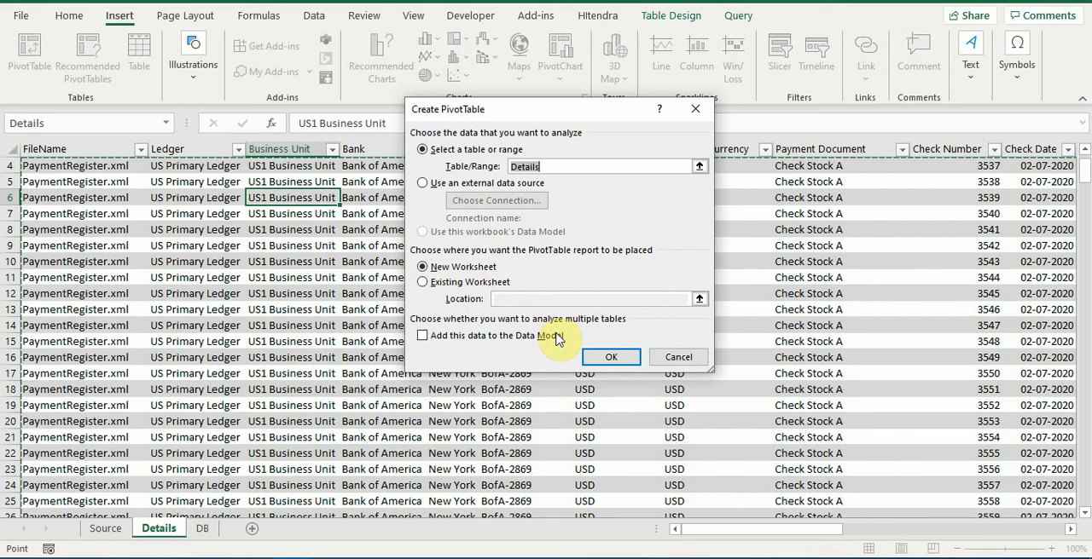
click(628, 358)
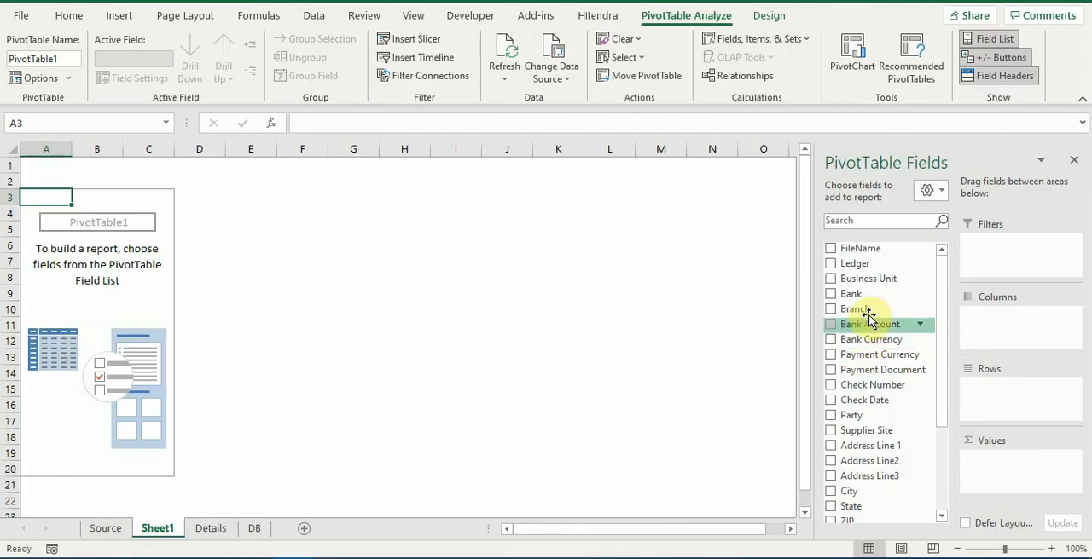
Lay out the PivotTable with Party as rows, Business Unit as columns and the sum of Payment Amount as values
drag(859, 418, 1016, 402)
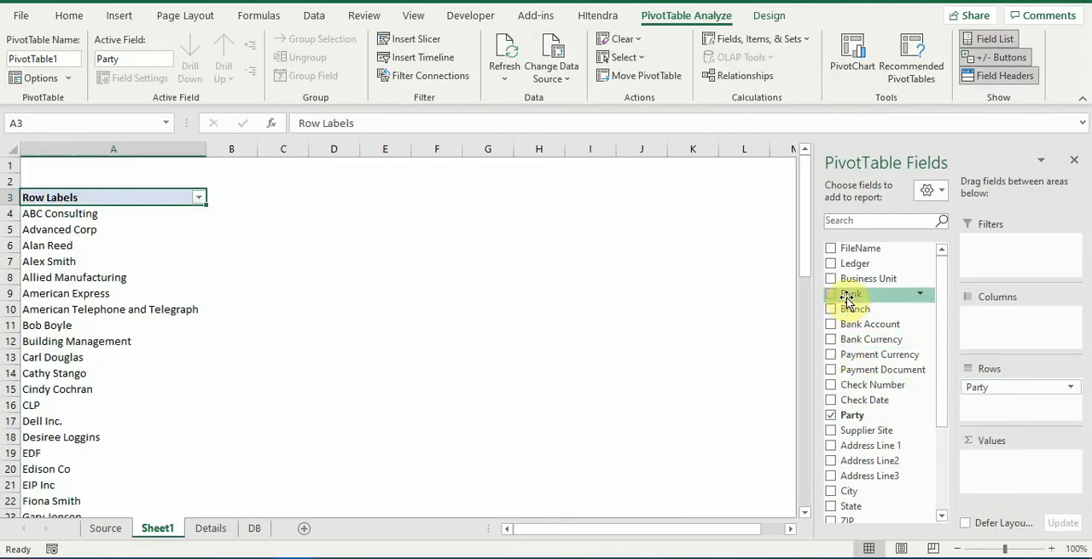
drag(848, 284, 980, 322)
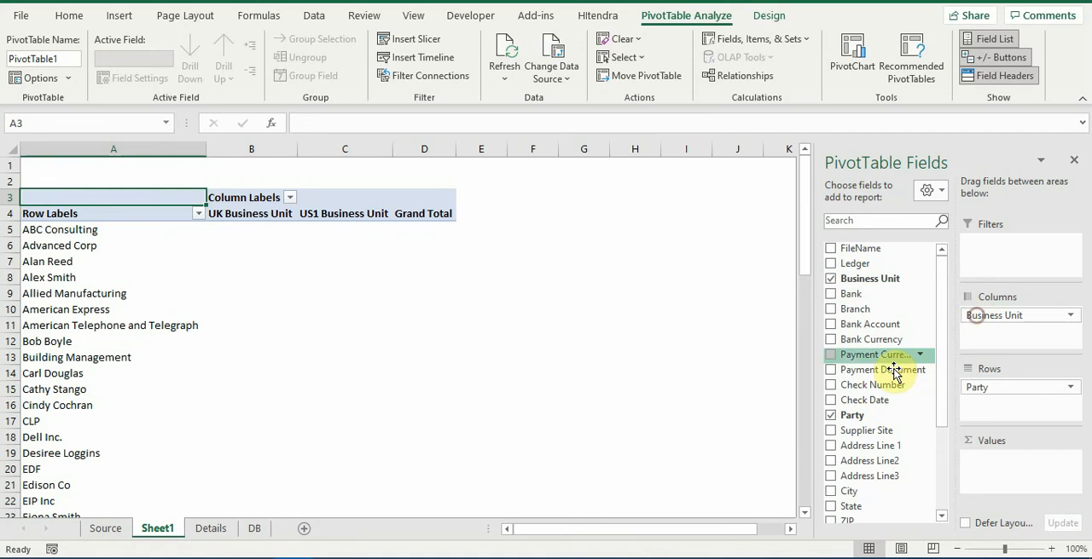
scroll(889, 383, down, 3)
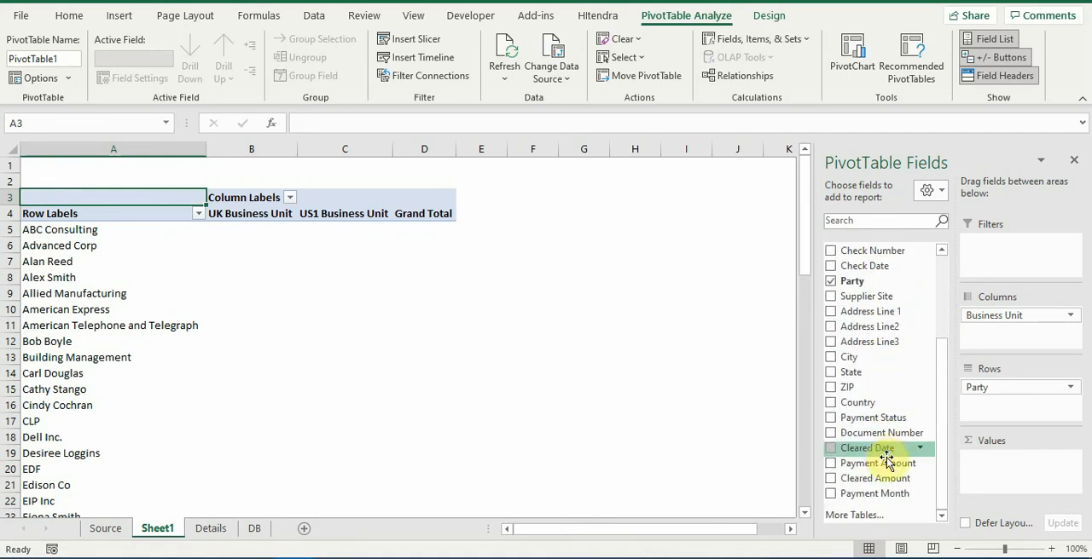
drag(889, 463, 1000, 463)
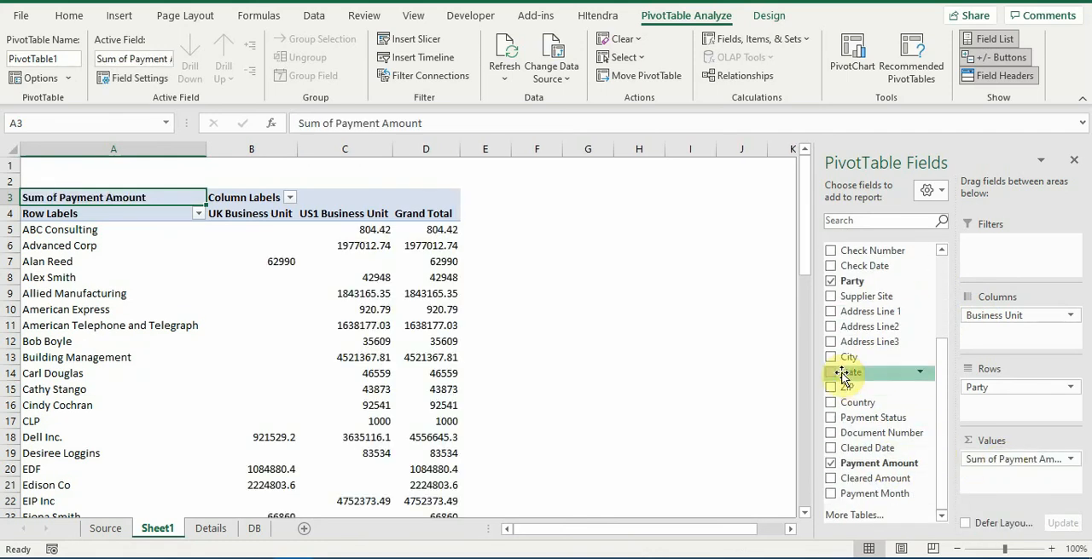
Add Payment Currency as a report filter and restrict the PivotTable to USD
scroll(878, 316, up, 1)
scroll(879, 315, up, 1)
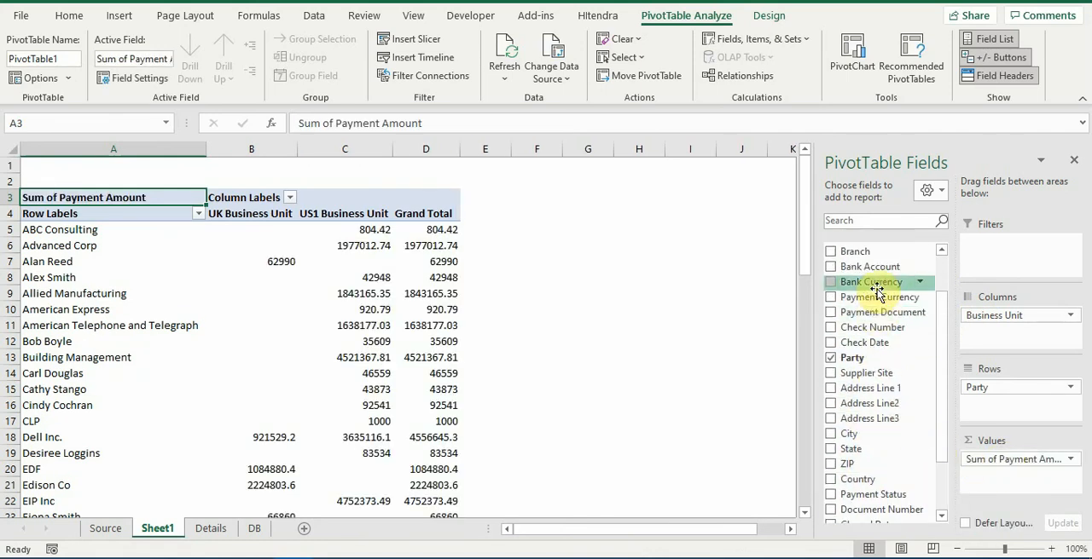
drag(882, 296, 1023, 246)
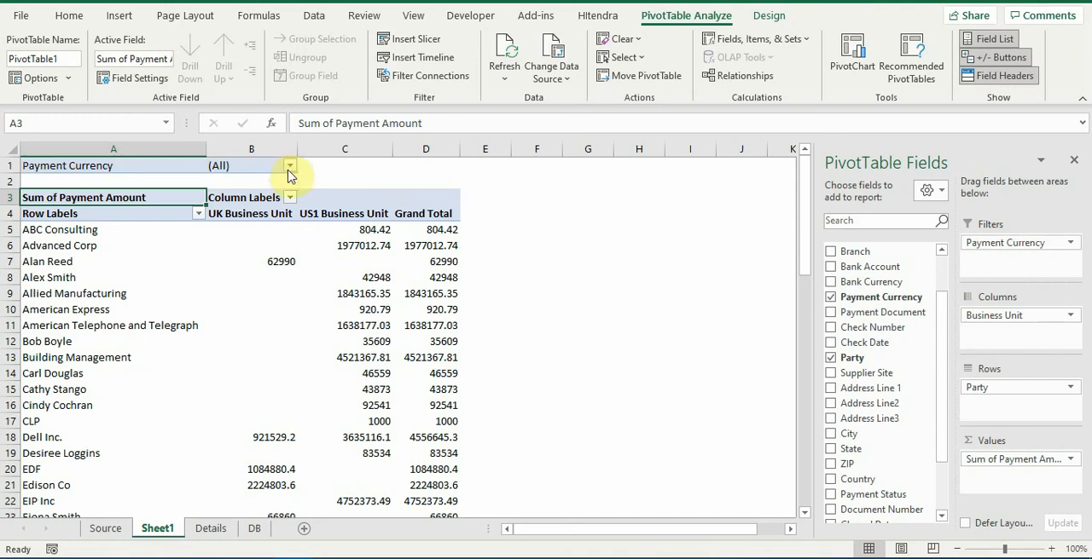
click(289, 166)
click(135, 231)
click(189, 369)
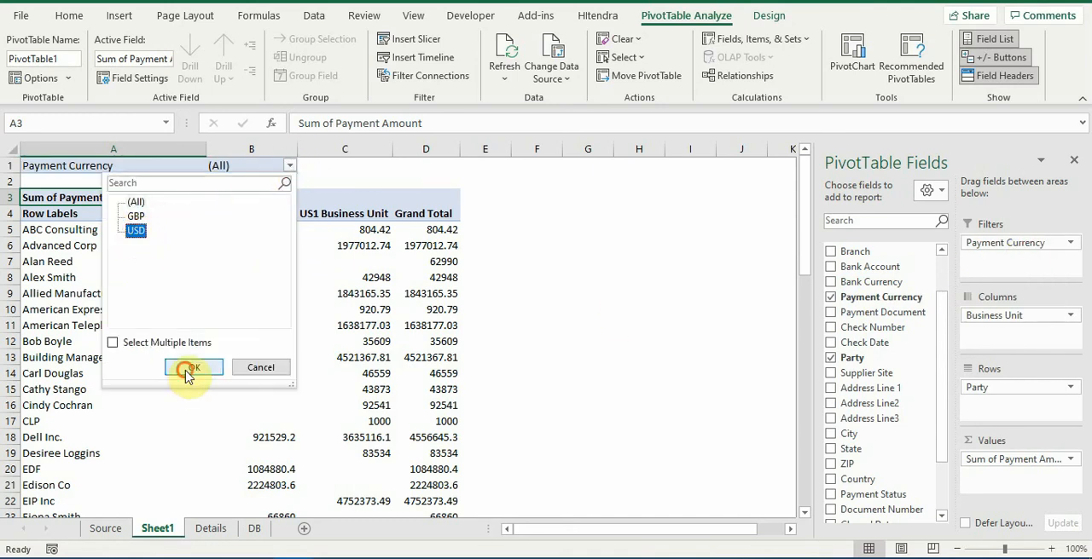
scroll(341, 286, down, 5)
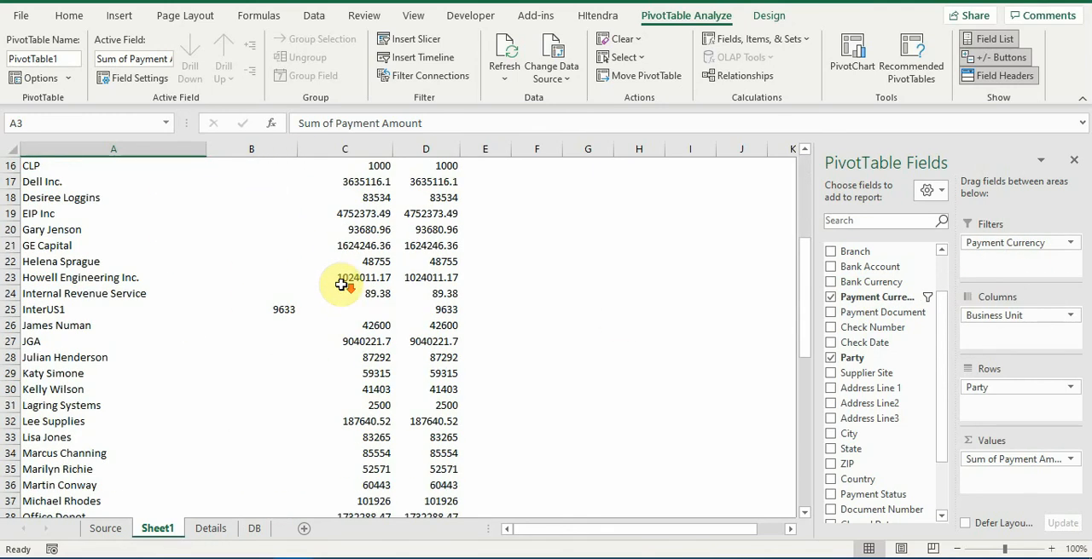
scroll(159, 315, up, 5)
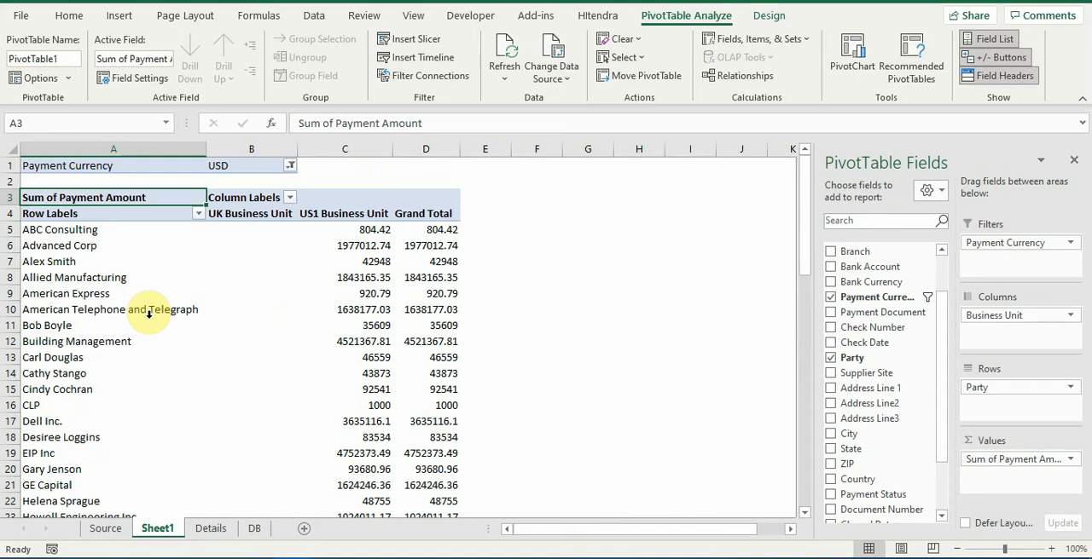
Sort the Party rows in descending order by Sum of Payment Amount and look through the sorted list
click(198, 214)
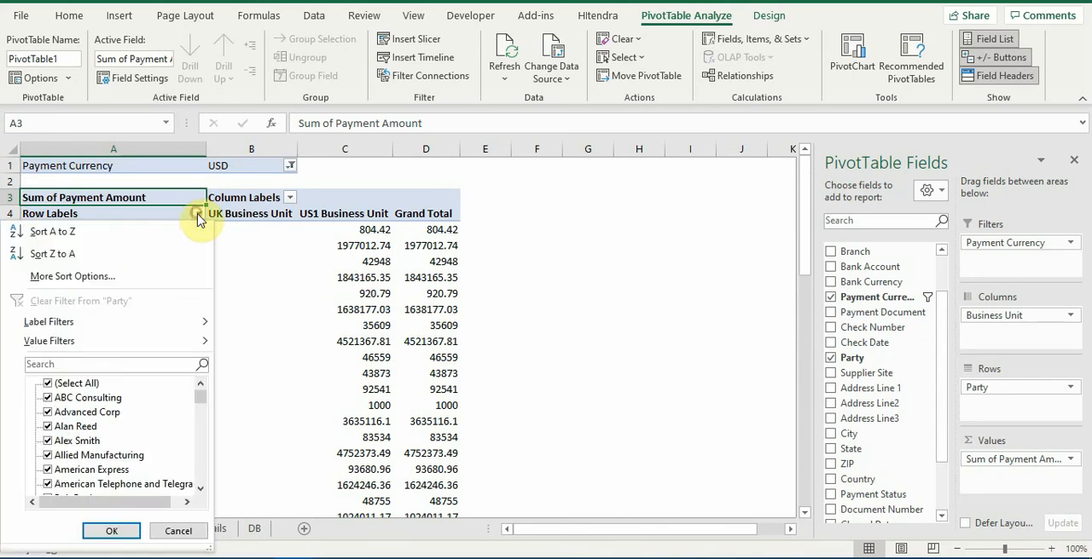
click(147, 275)
click(453, 216)
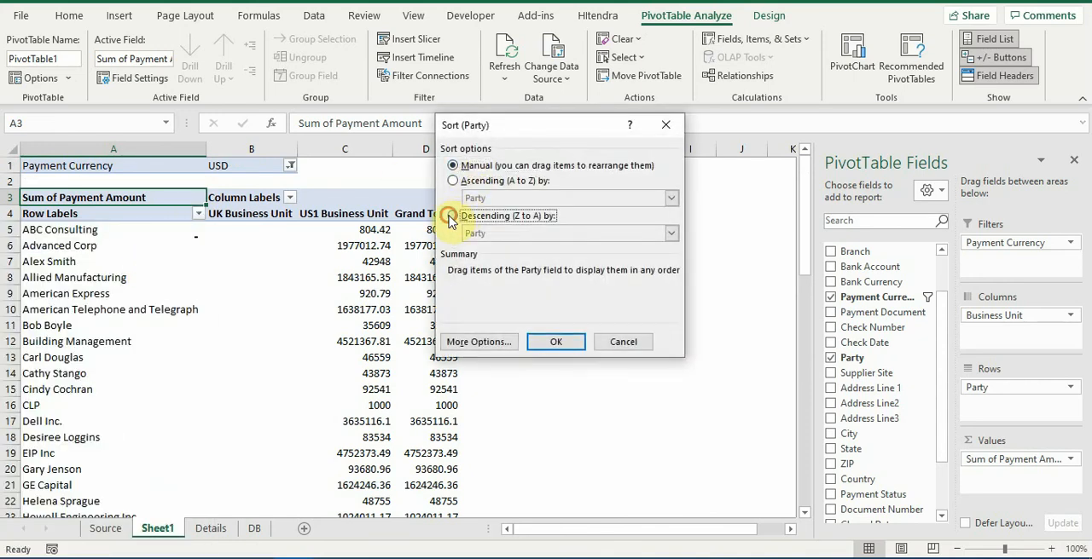
click(482, 232)
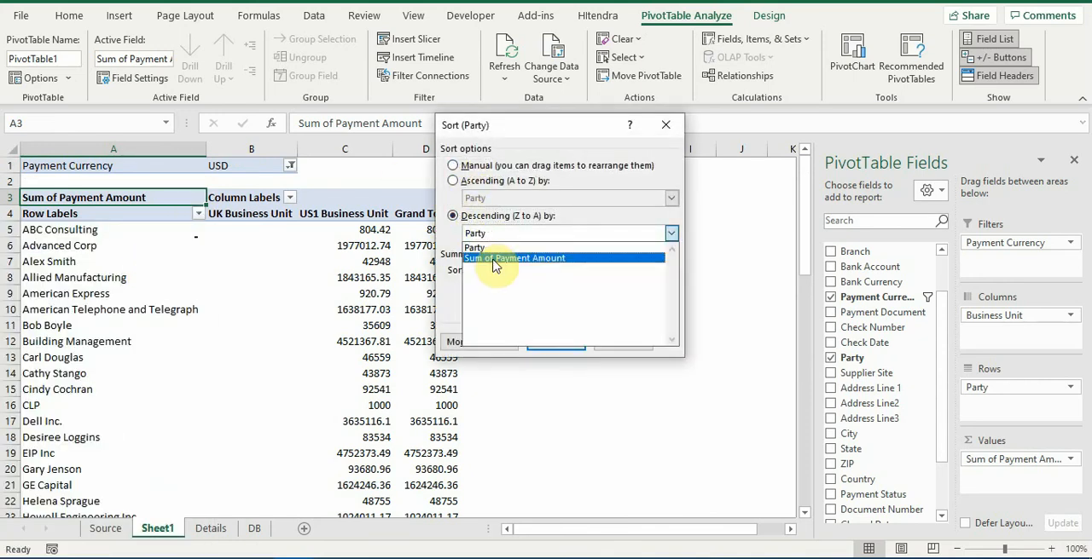
click(494, 259)
click(555, 341)
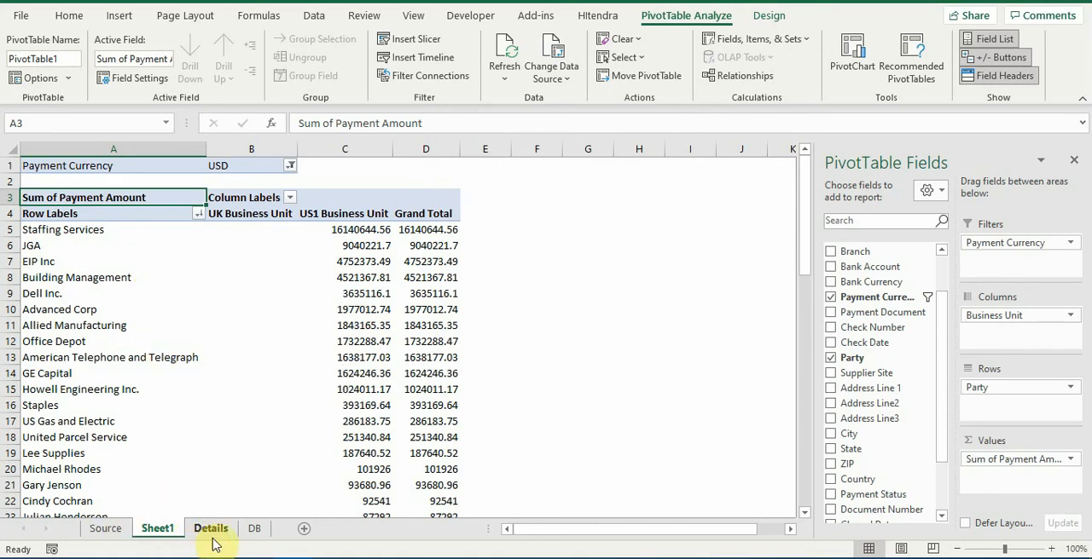
scroll(308, 288, down, 7)
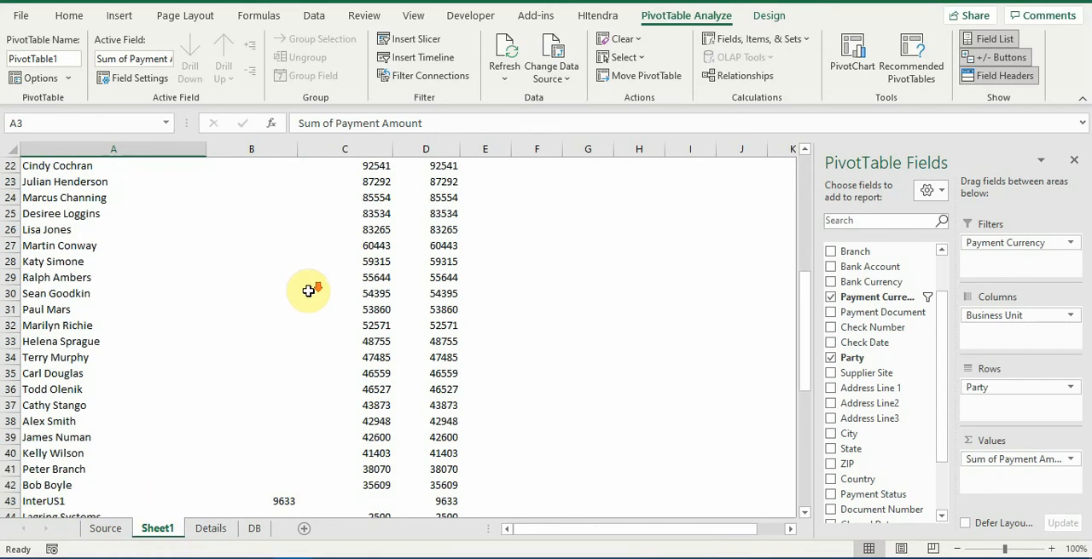
scroll(308, 291, down, 5)
scroll(308, 290, up, 12)
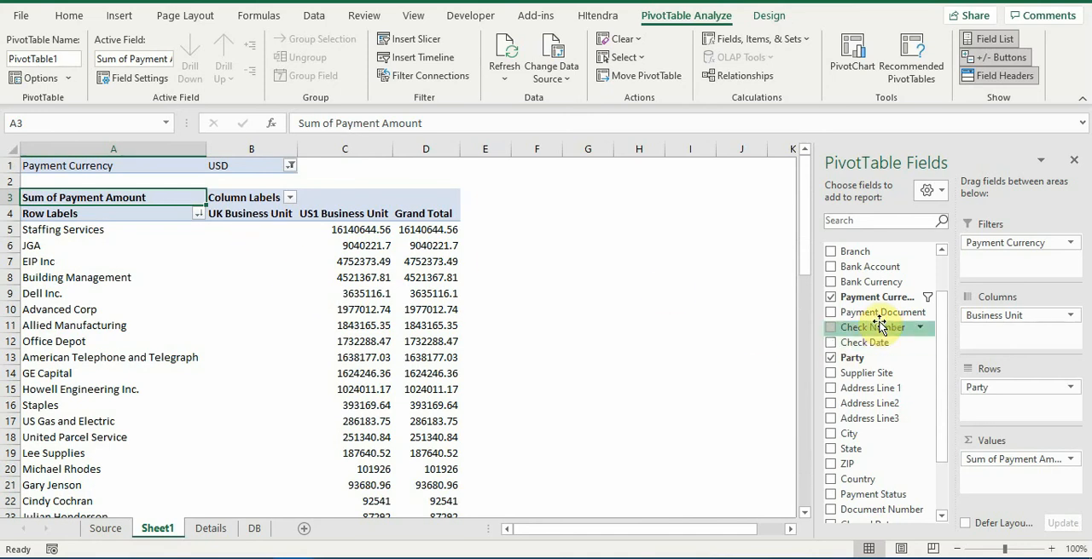
Replace Business Unit with Payment Month in the PivotTable's columns and ungroup the years and quarters to list individual months
scroll(881, 328, down, 2)
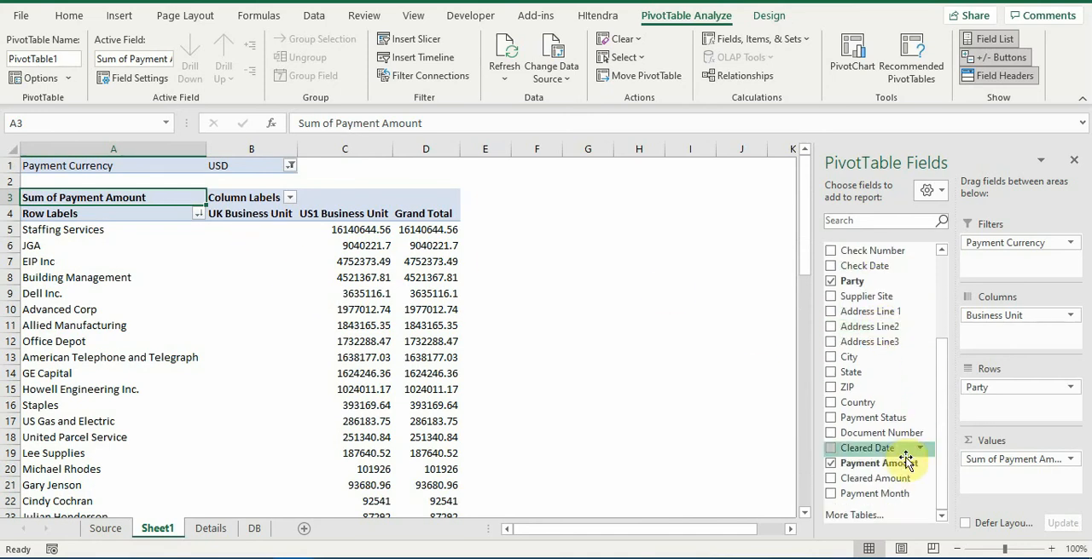
drag(1019, 315, 871, 355)
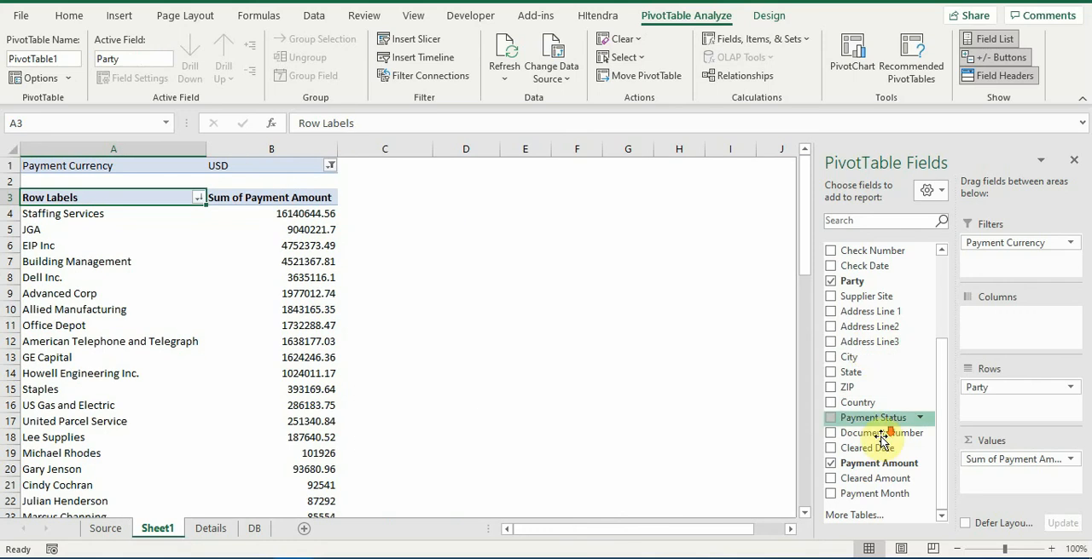
drag(874, 494, 1032, 336)
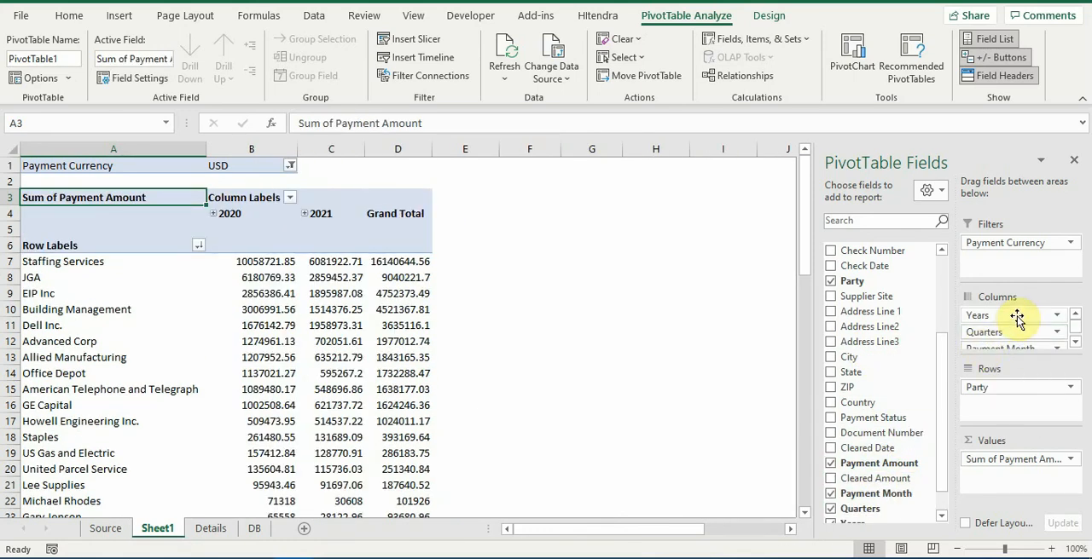
right_click(261, 212)
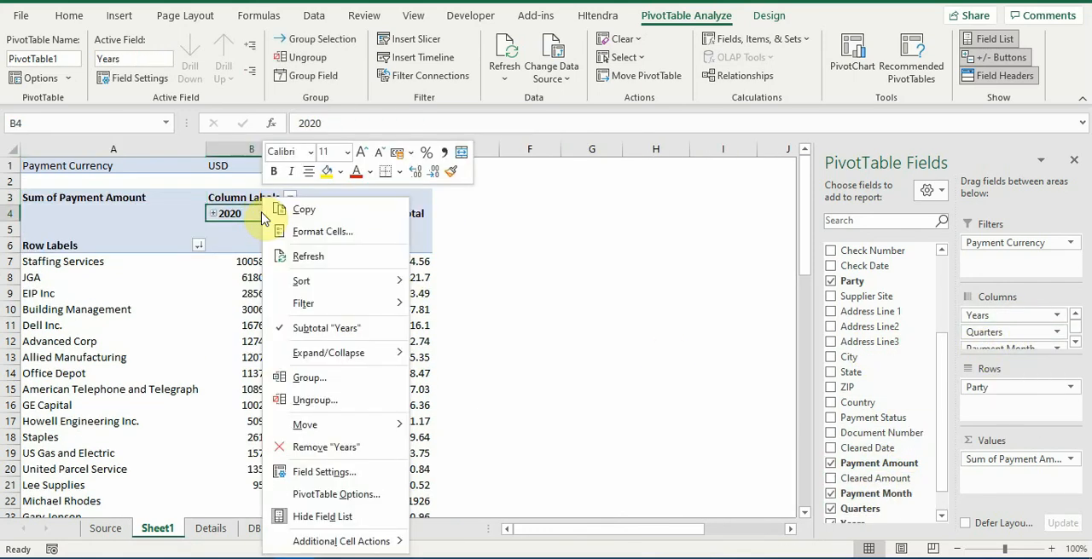
click(331, 401)
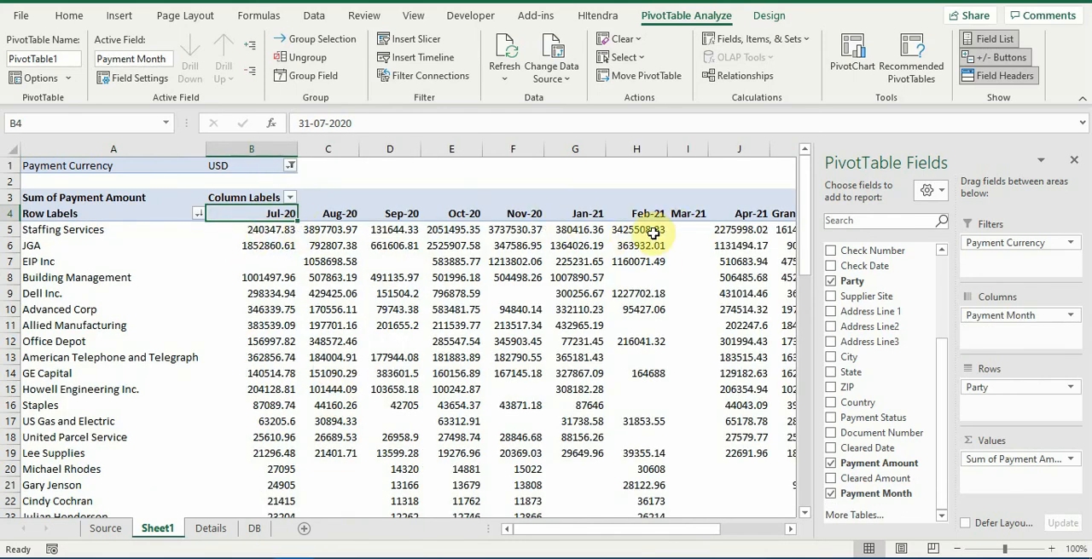
mouse_move(657, 233)
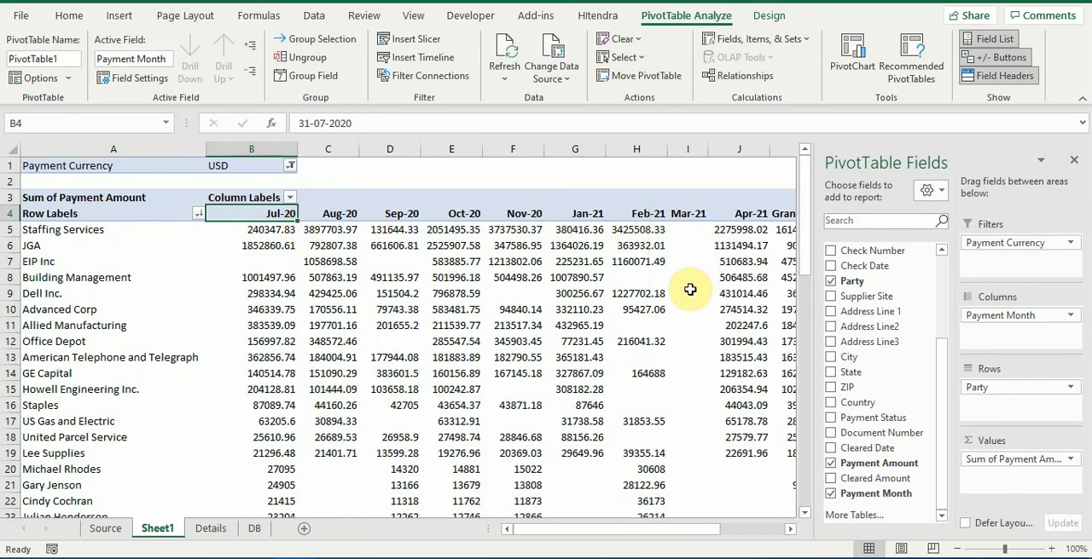